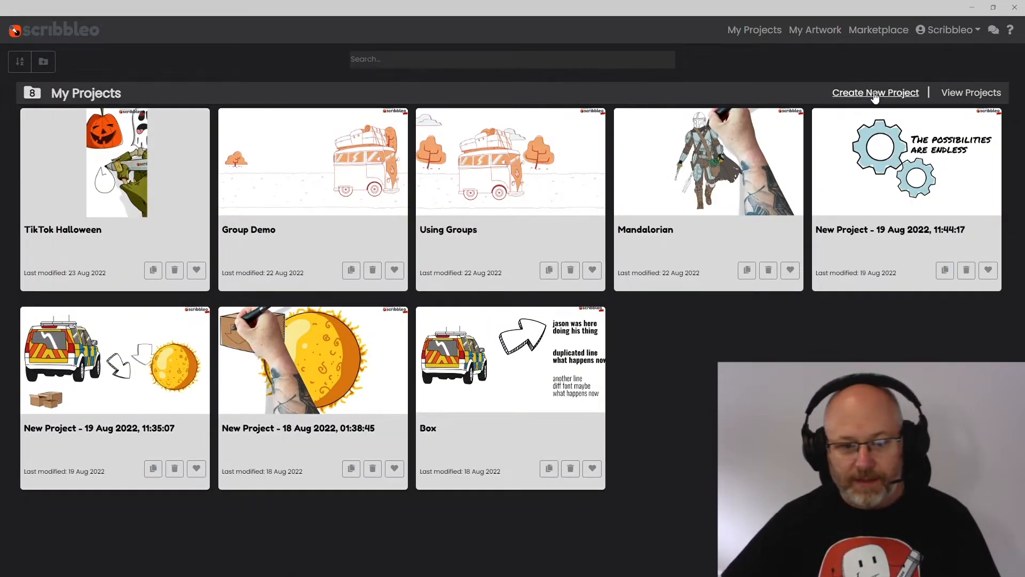
Create a new project set to 30 FPS and 1080p (1920 x 1080) resolution.
{"action": "left_click", "coordinate": [872, 96]}
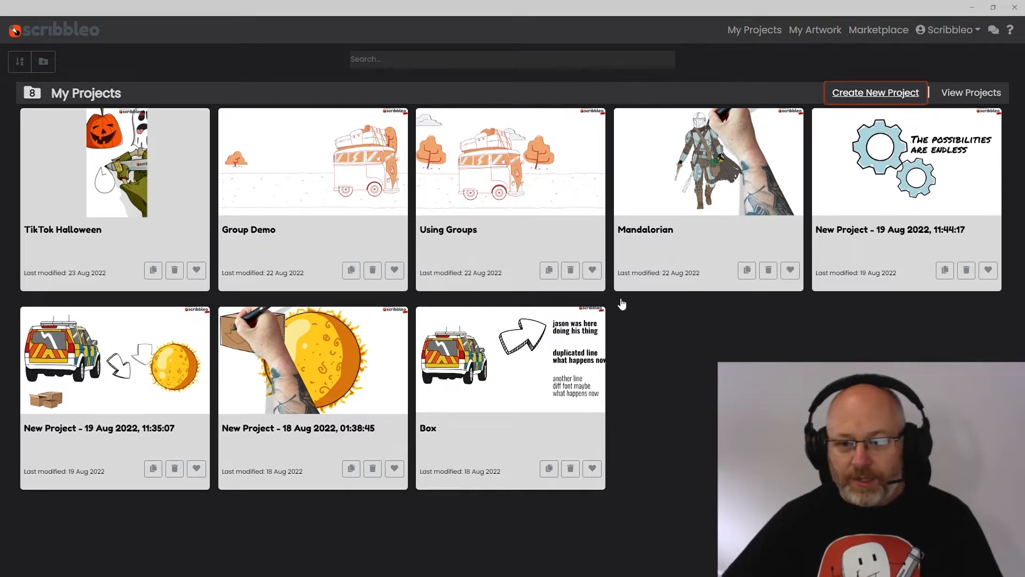
{"action": "left_click", "coordinate": [869, 100]}
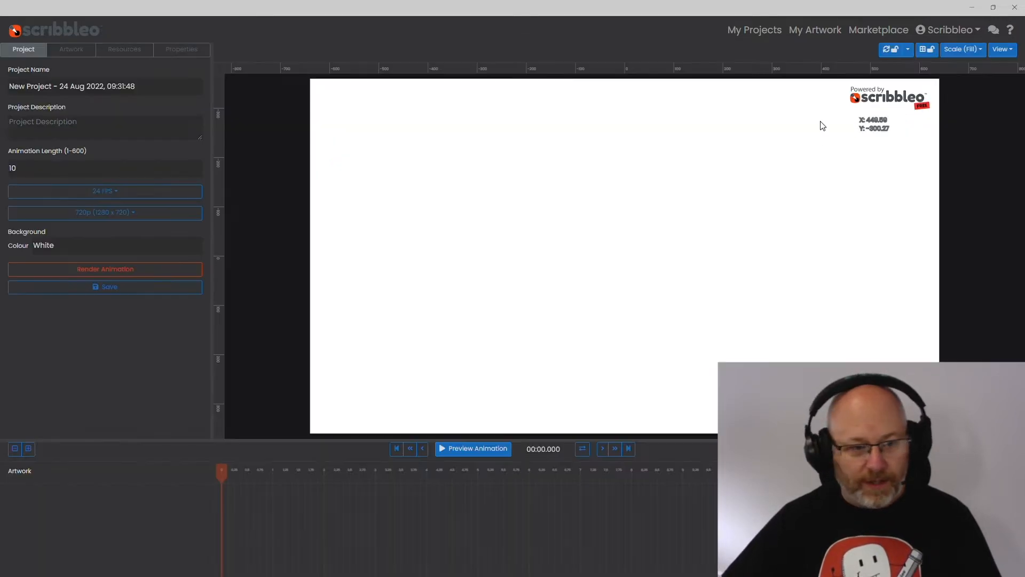
{"action": "left_click", "coordinate": [105, 191]}
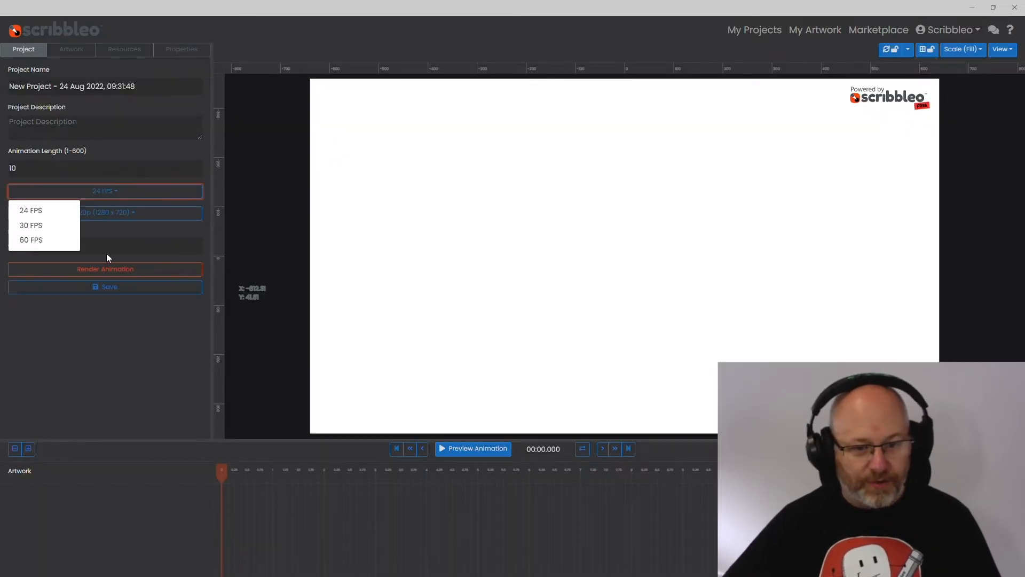
{"action": "left_click", "coordinate": [41, 231]}
{"action": "left_click", "coordinate": [123, 214]}
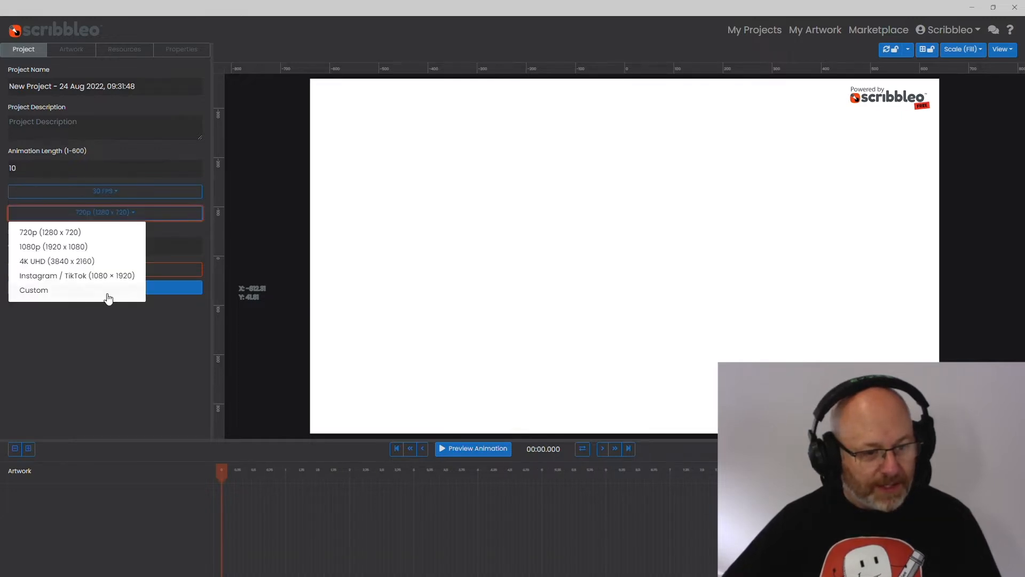
{"action": "left_click", "coordinate": [51, 248]}
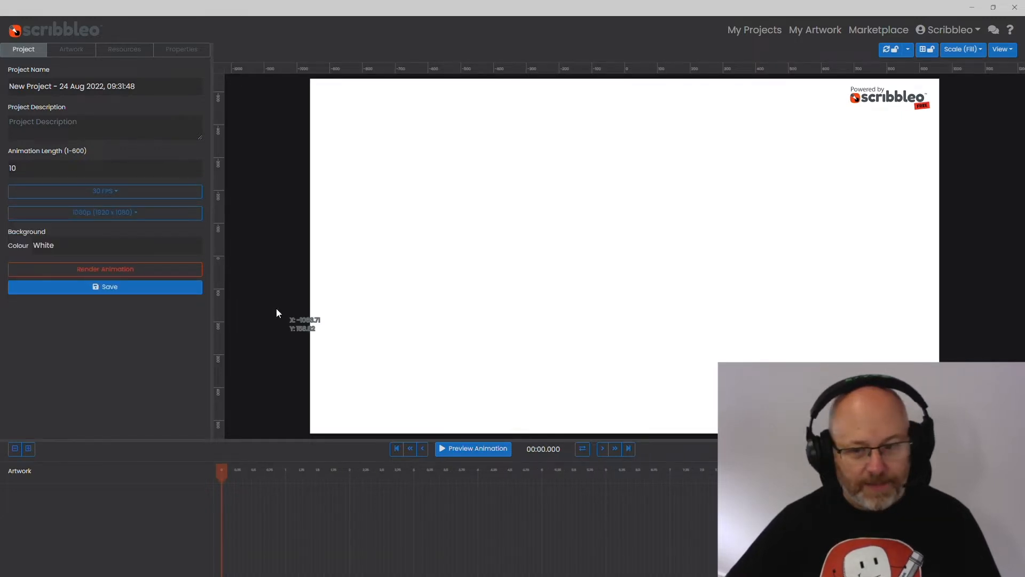
Show the safe zones on the canvas and check the canvas overlay options without changing them.
{"action": "scroll", "coordinate": [542, 343], "scroll_direction": "up", "scroll_amount": 2}
{"action": "scroll", "coordinate": [542, 343], "scroll_direction": "down", "scroll_amount": 2}
{"action": "scroll", "coordinate": [542, 347], "scroll_direction": "up", "scroll_amount": 1}
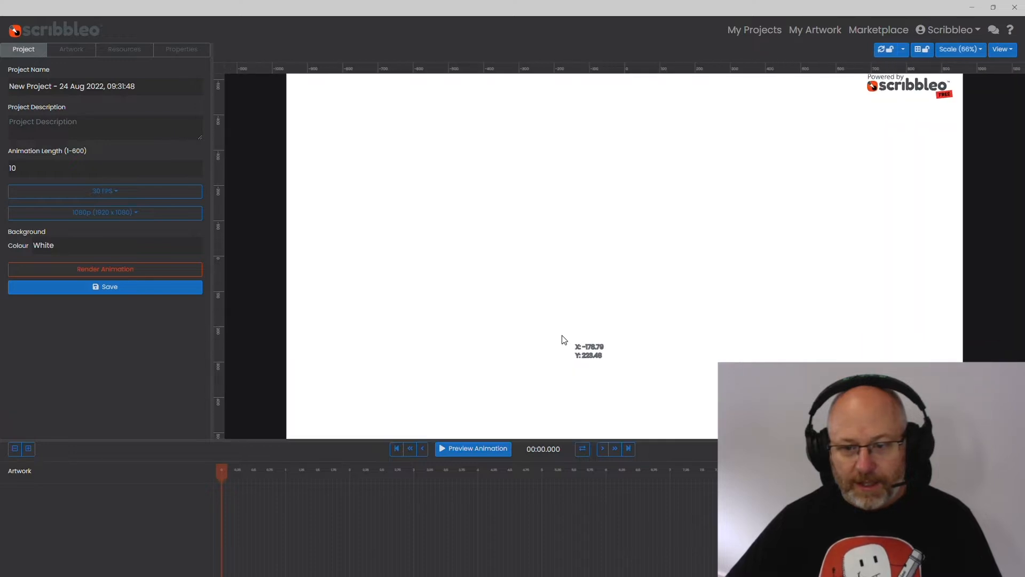
{"action": "scroll", "coordinate": [564, 340], "scroll_direction": "down", "scroll_amount": 1}
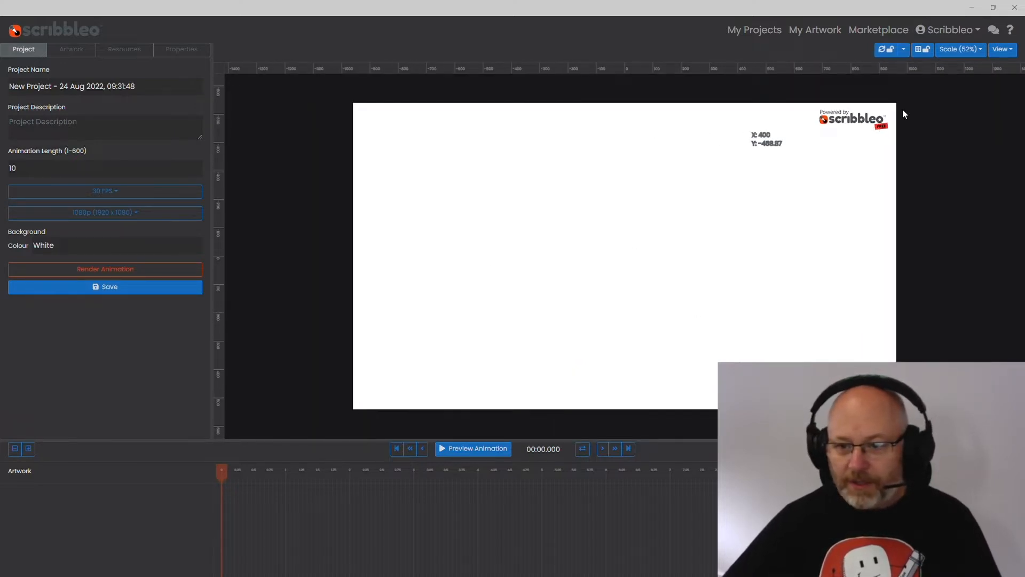
{"action": "left_click", "coordinate": [1007, 53]}
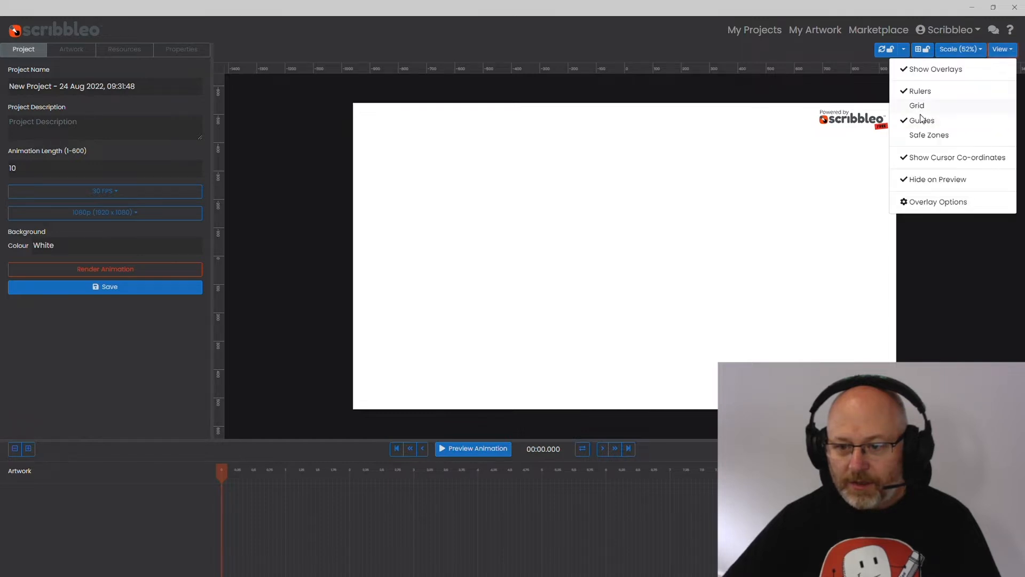
{"action": "left_click", "coordinate": [927, 136]}
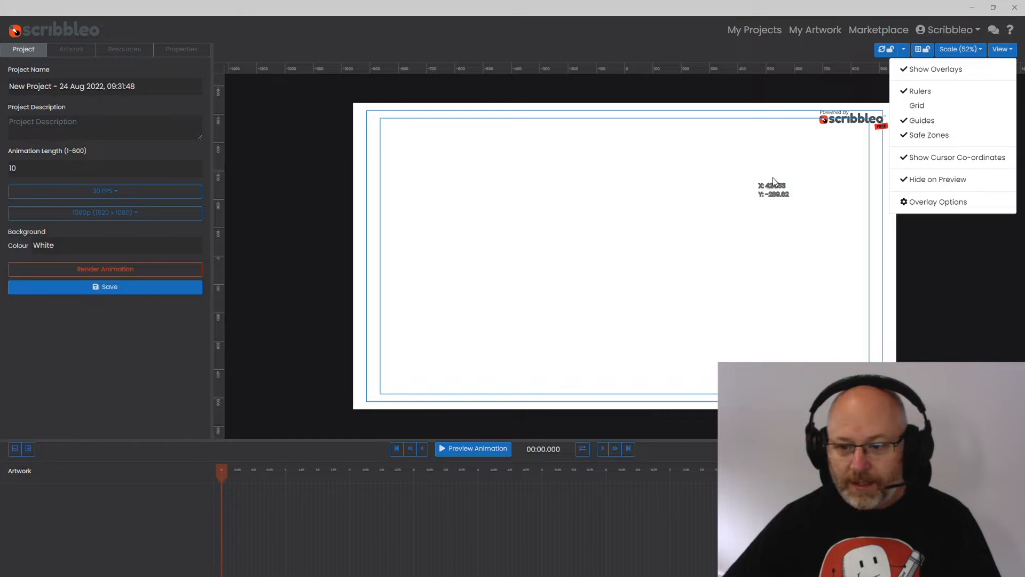
{"action": "left_click", "coordinate": [932, 203]}
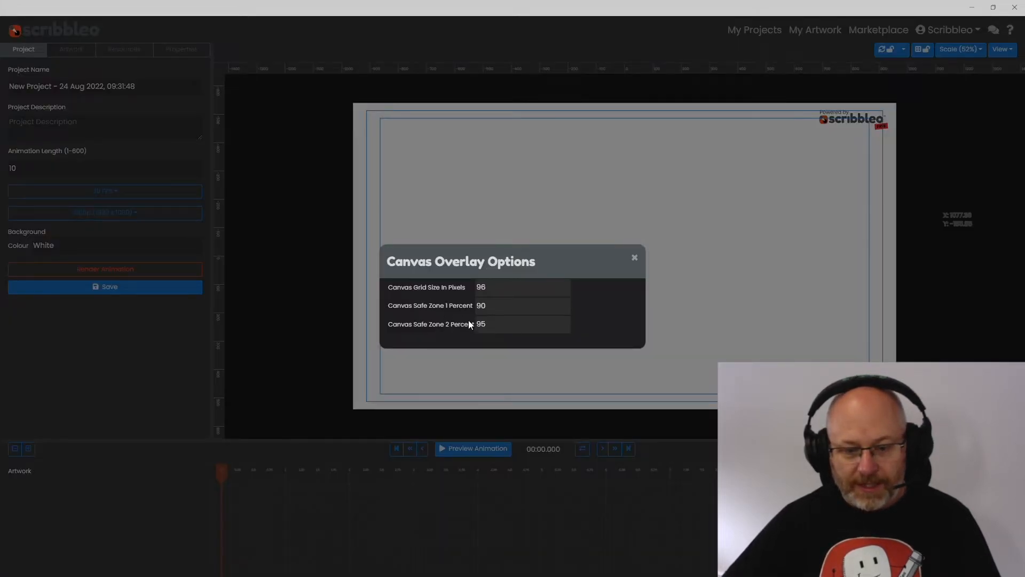
{"action": "left_click", "coordinate": [636, 260]}
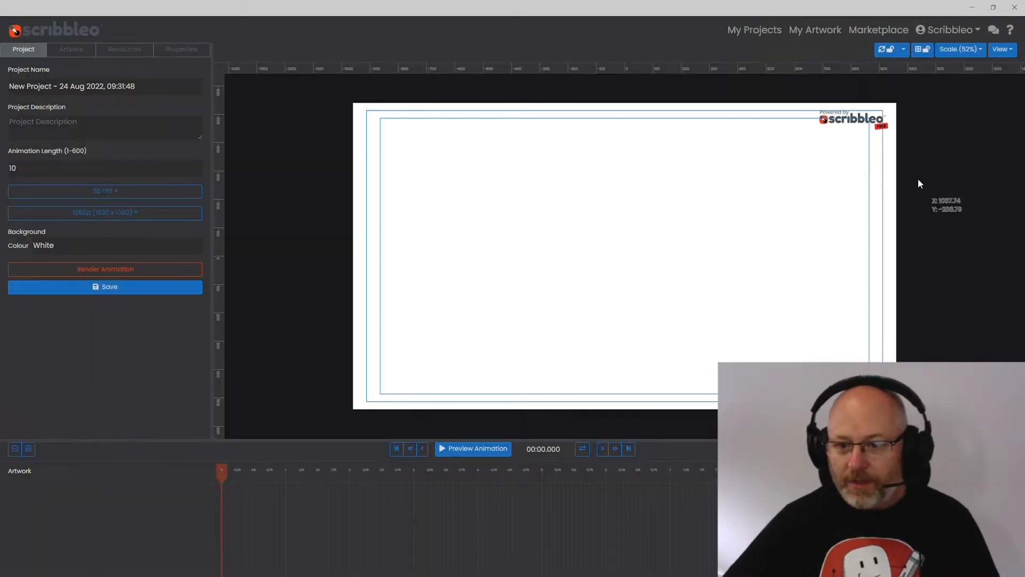
Turn the safe zones overlay off again.
{"action": "left_click", "coordinate": [995, 62]}
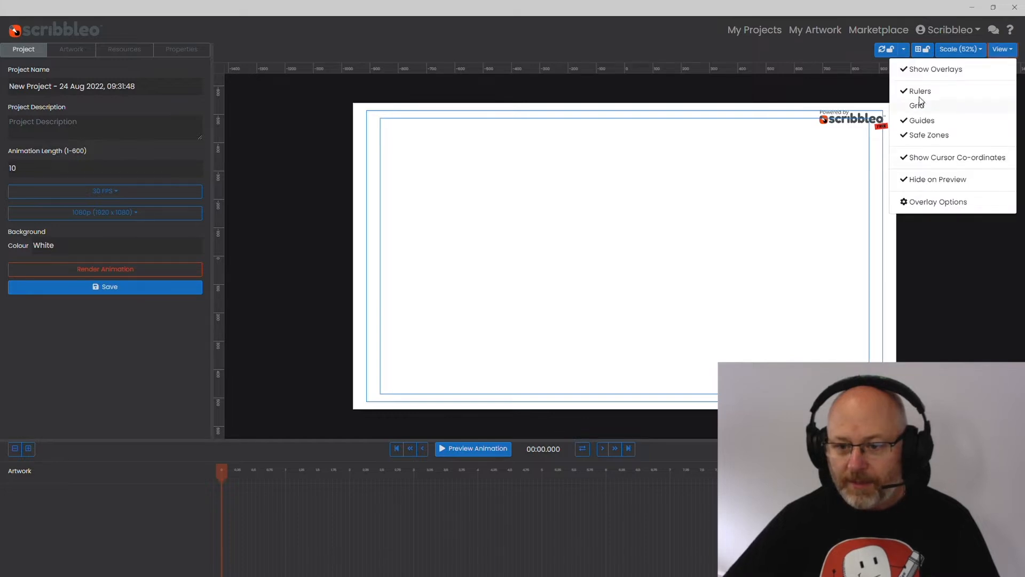
{"action": "left_click", "coordinate": [927, 136]}
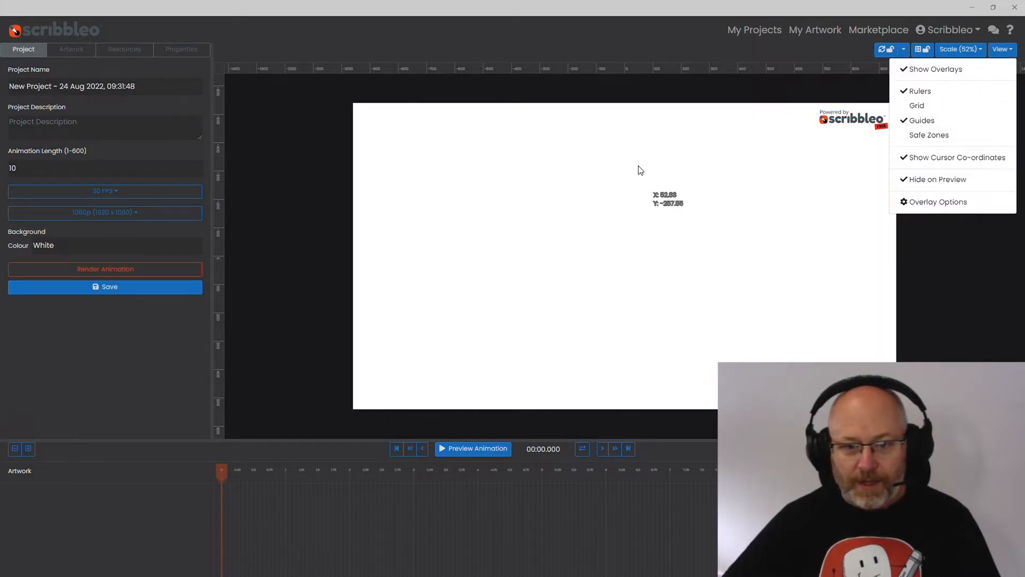
{"action": "left_click", "coordinate": [943, 60]}
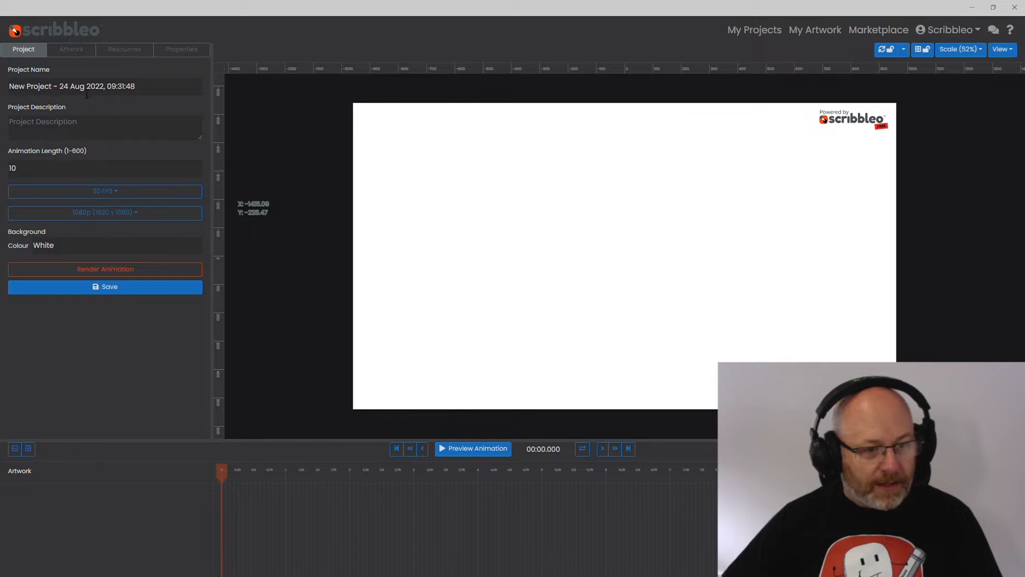
Rename the project as Bowling Balls and save it.
{"action": "triple_click", "coordinate": [63, 88]}
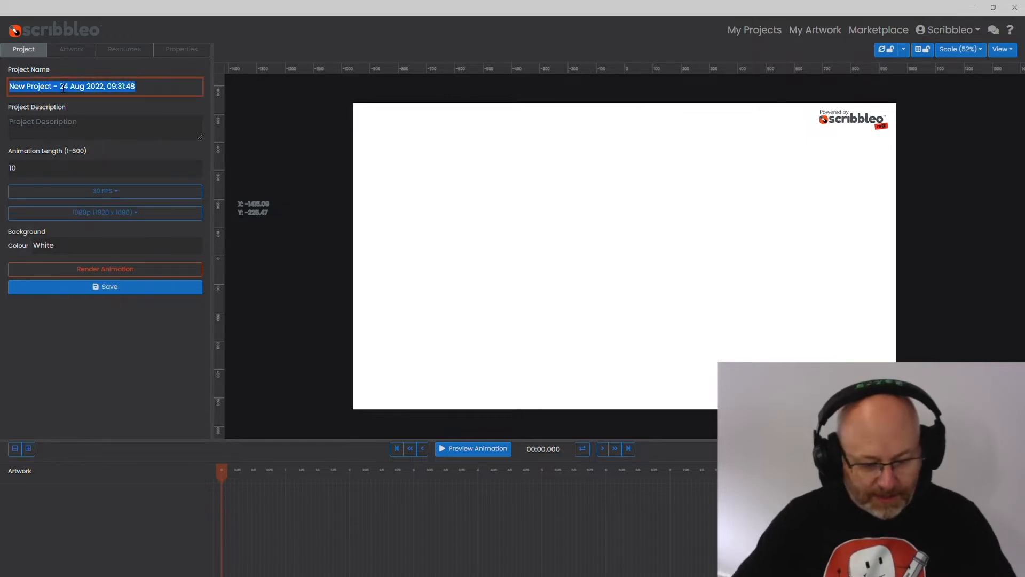
{"action": "type", "text": "Bowling Balls"}
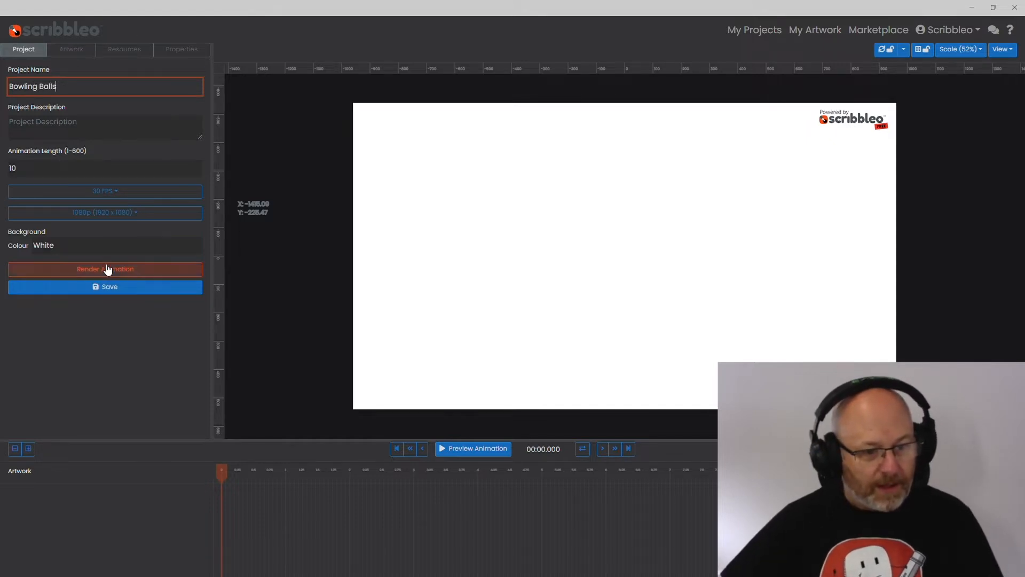
{"action": "left_click", "coordinate": [149, 282]}
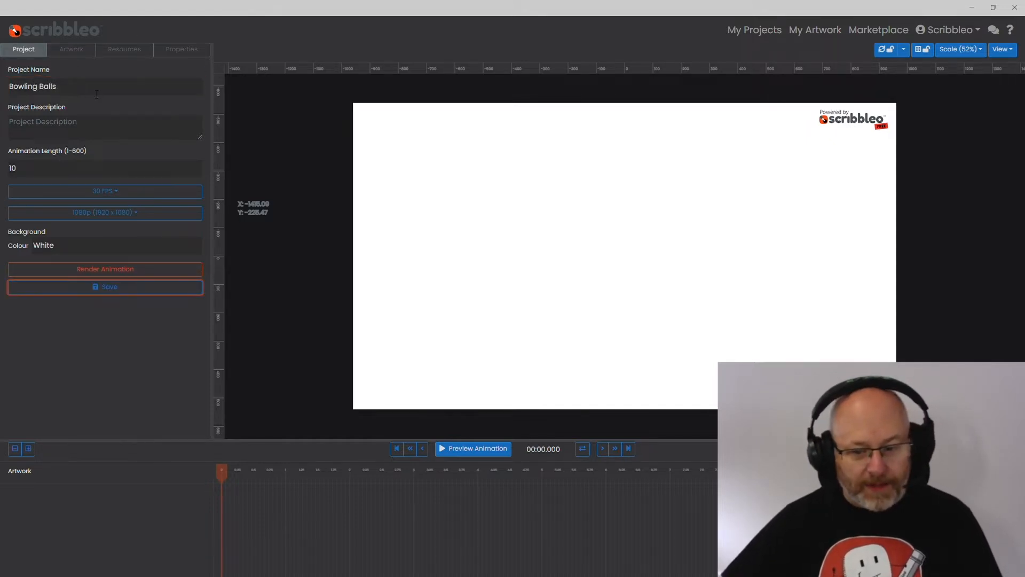
Add the Bowling Ball and Bowling Pin artwork from My Artwork to the project.
{"action": "left_click", "coordinate": [73, 51]}
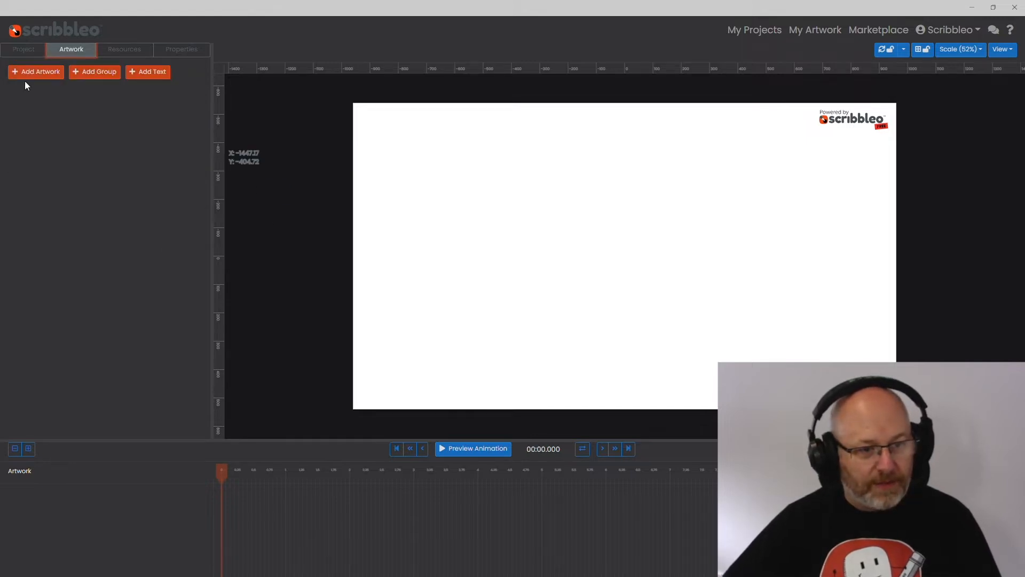
{"action": "left_click", "coordinate": [39, 75]}
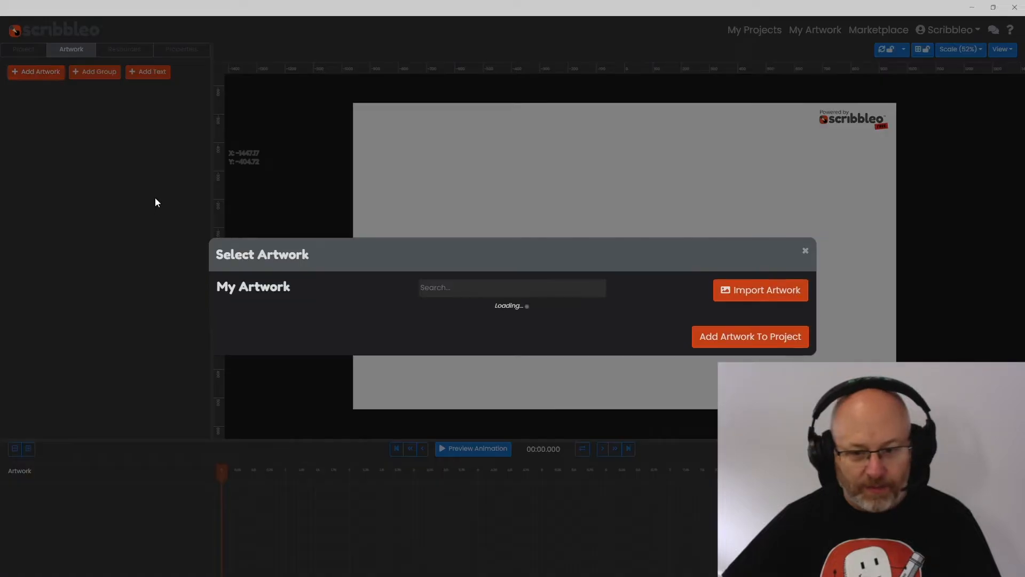
{"action": "scroll", "coordinate": [464, 309], "scroll_direction": "down", "scroll_amount": 8}
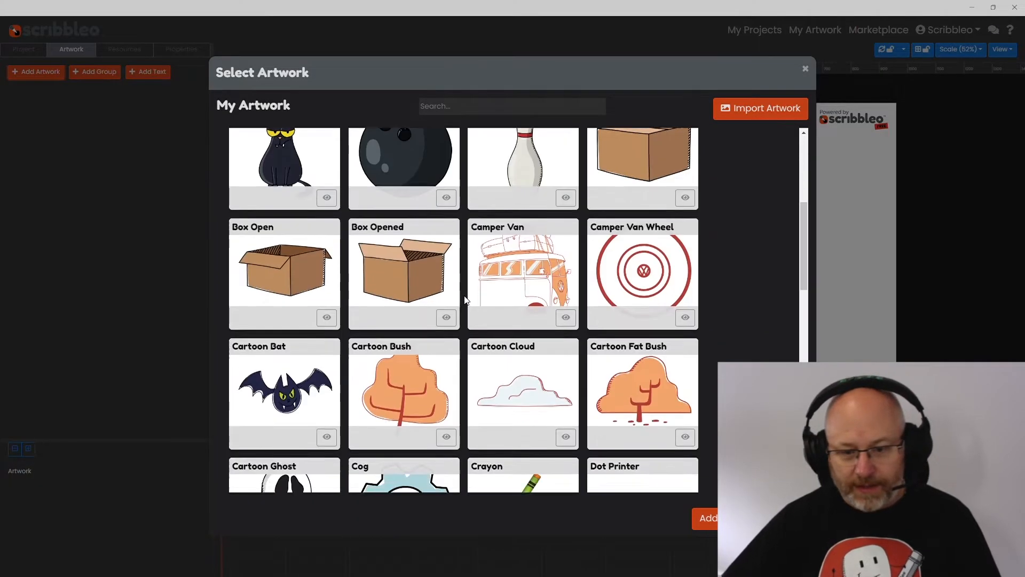
{"action": "scroll", "coordinate": [505, 321], "scroll_direction": "down", "scroll_amount": 2}
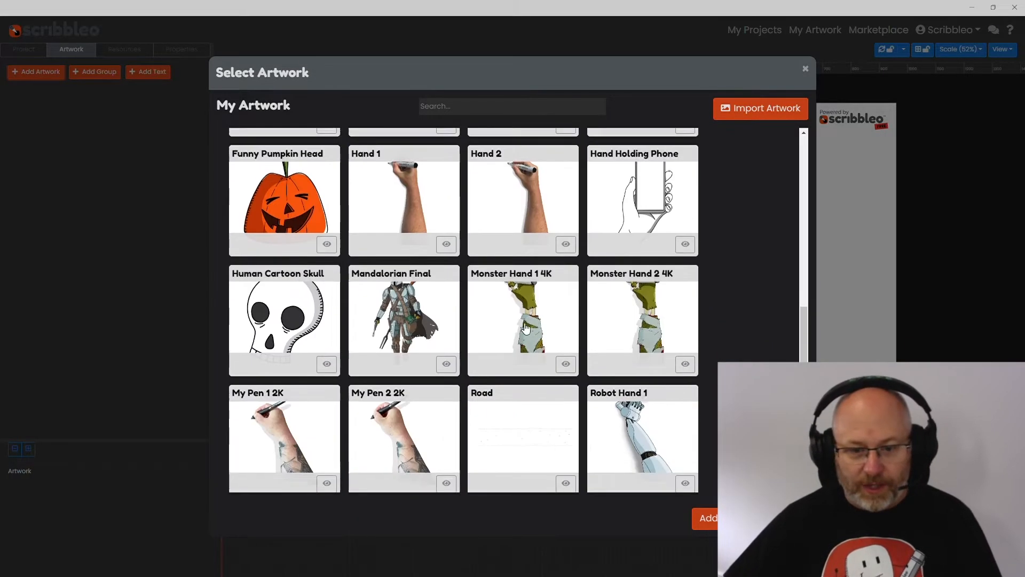
{"action": "scroll", "coordinate": [539, 353], "scroll_direction": "up", "scroll_amount": 10}
{"action": "scroll", "coordinate": [541, 355], "scroll_direction": "up", "scroll_amount": 1}
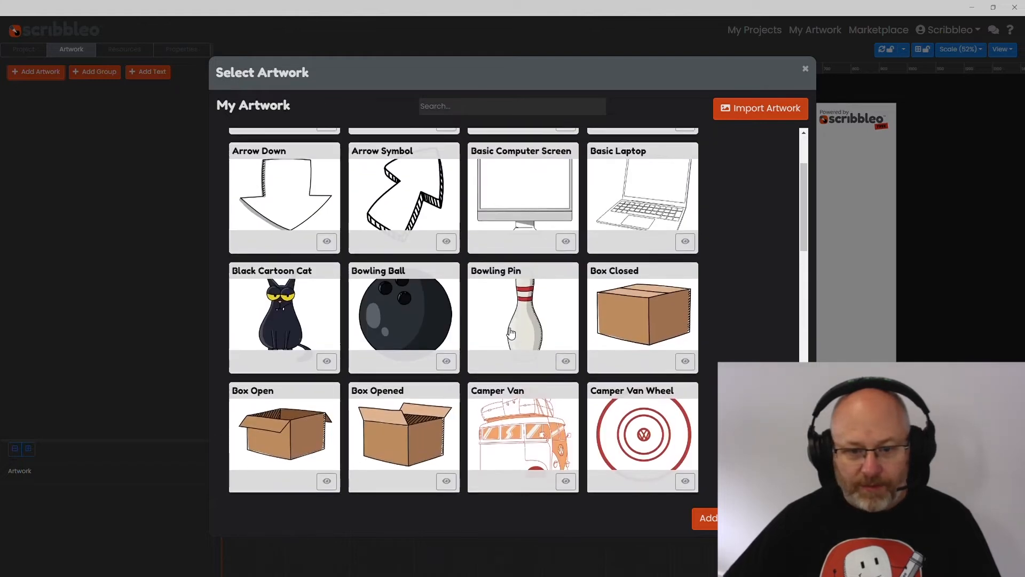
{"action": "scroll", "coordinate": [537, 327], "scroll_direction": "down", "scroll_amount": 3}
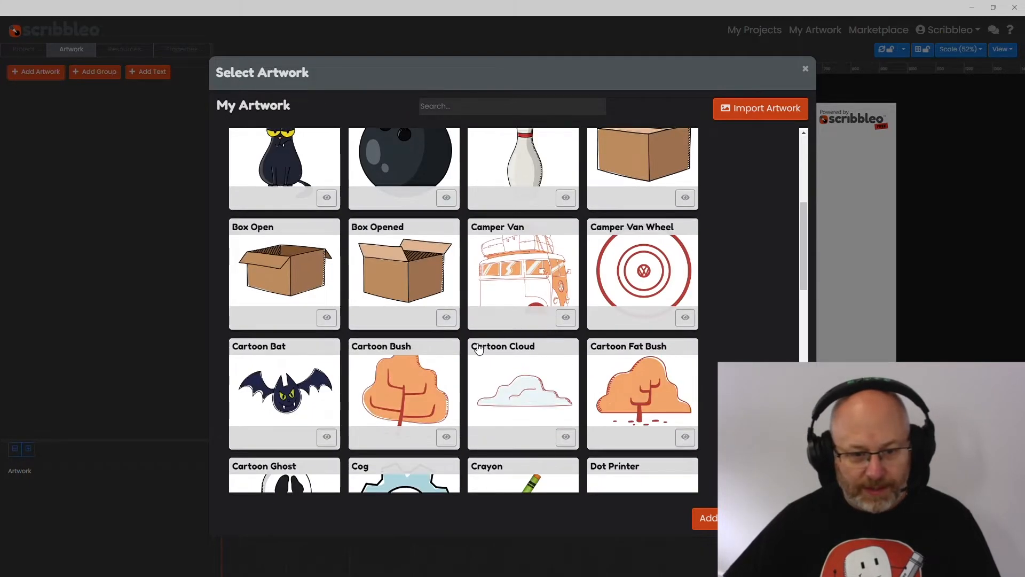
{"action": "scroll", "coordinate": [479, 348], "scroll_direction": "up", "scroll_amount": 3}
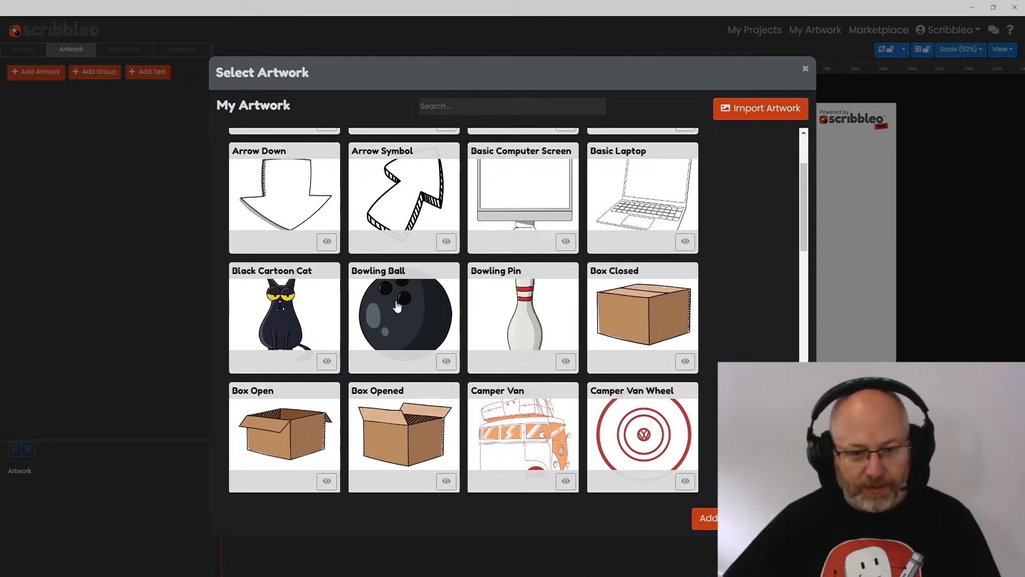
{"action": "left_click", "coordinate": [401, 316]}
{"action": "left_click", "coordinate": [518, 321]}
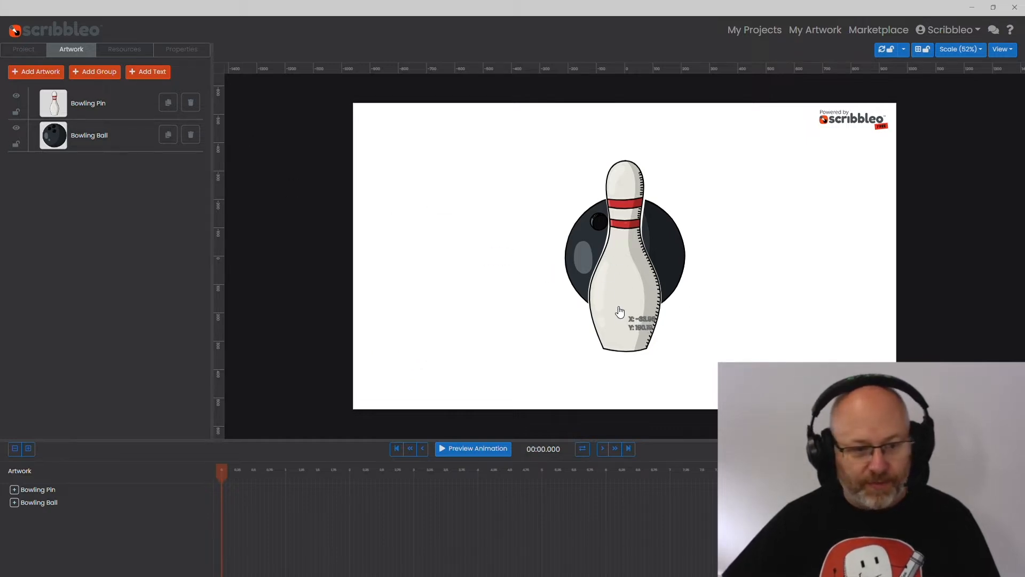
Scale down the bowling pin and ball, placing the pin on the canvas's right side and the ball on its left.
{"action": "left_click", "coordinate": [620, 324]}
{"action": "left_click_drag", "start_coordinate": [621, 328], "coordinate": [781, 319]}
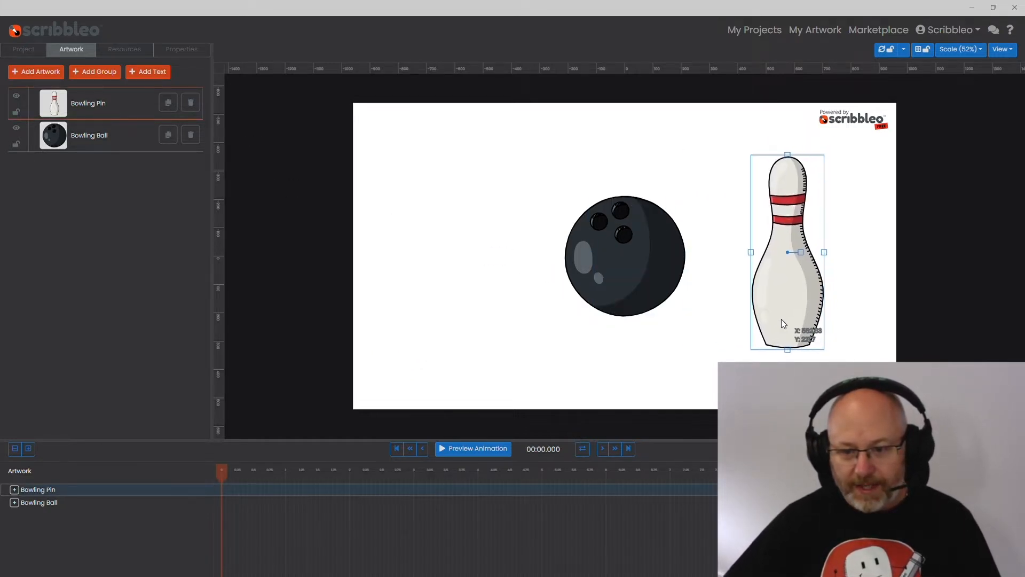
{"action": "left_click_drag", "start_coordinate": [793, 172], "coordinate": [799, 259]}
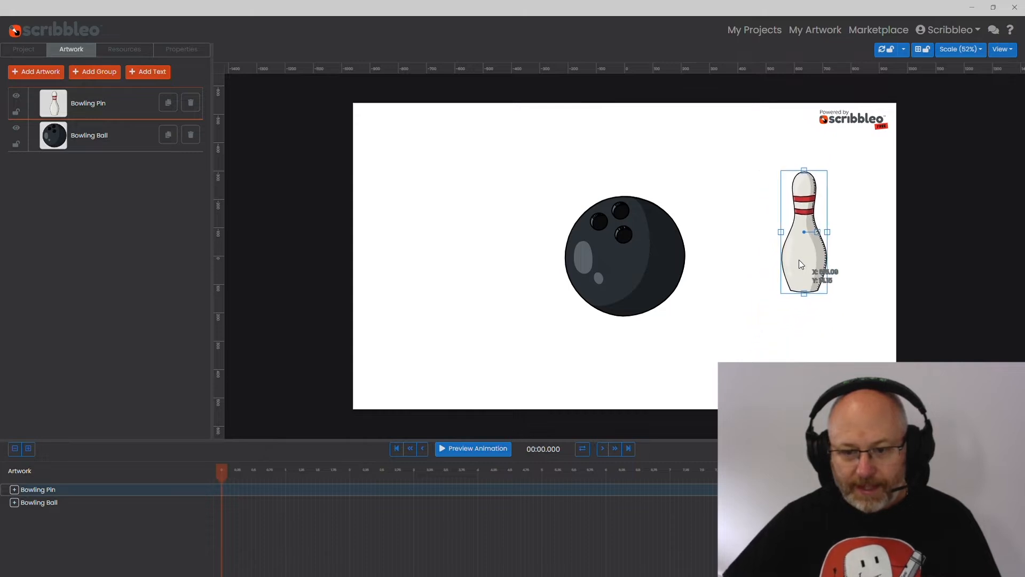
{"action": "left_click_drag", "start_coordinate": [650, 274], "coordinate": [457, 278]}
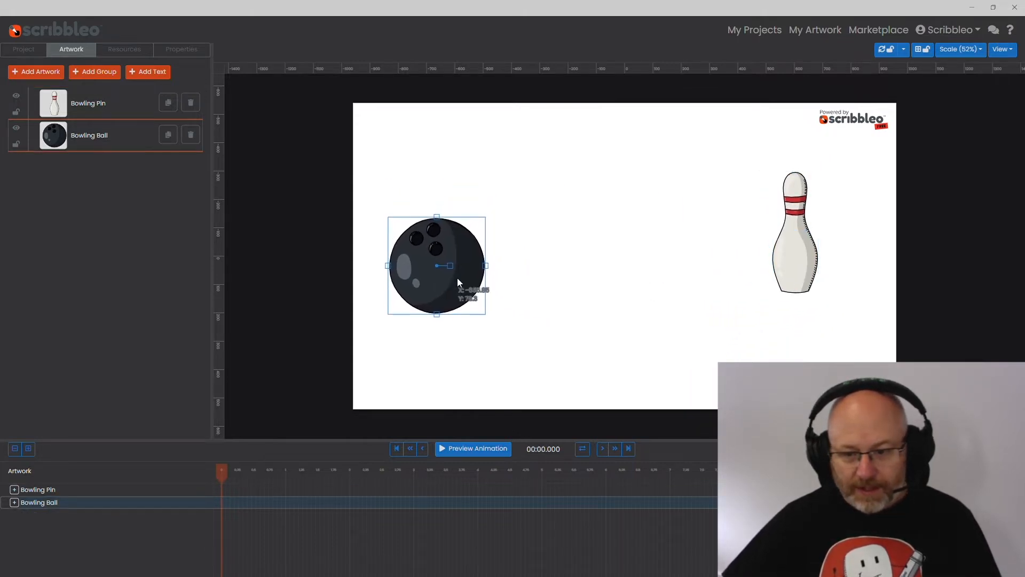
Enlarge the bowling pin slightly and move it a little closer to the ball.
{"action": "left_click_drag", "start_coordinate": [791, 274], "coordinate": [774, 297]}
{"action": "left_click_drag", "start_coordinate": [778, 195], "coordinate": [778, 184]}
{"action": "left_click_drag", "start_coordinate": [774, 274], "coordinate": [746, 269]}
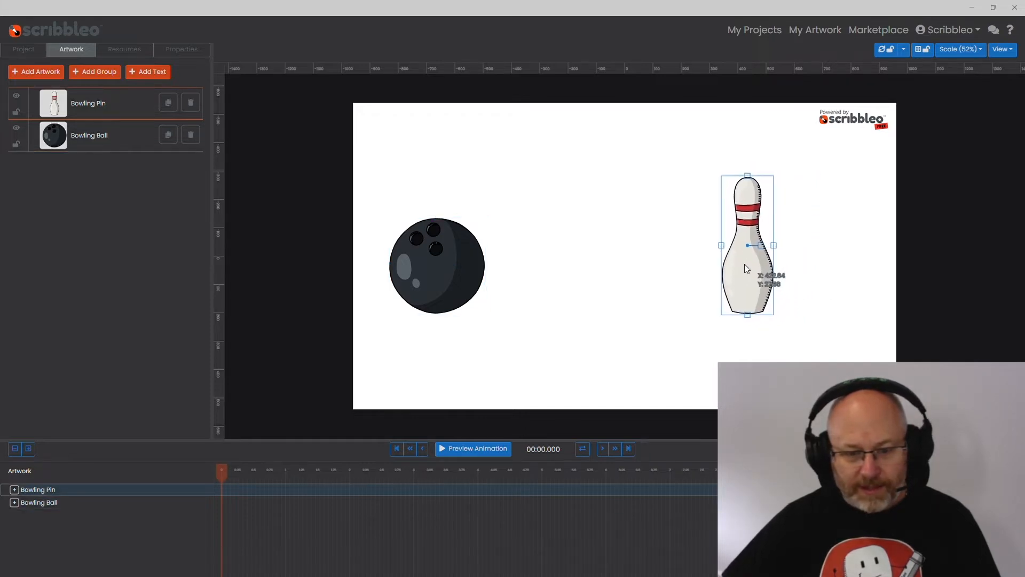
Nudge the bowling ball and pin until their bases sit at roughly the same height on the canvas.
{"action": "left_click", "coordinate": [422, 296]}
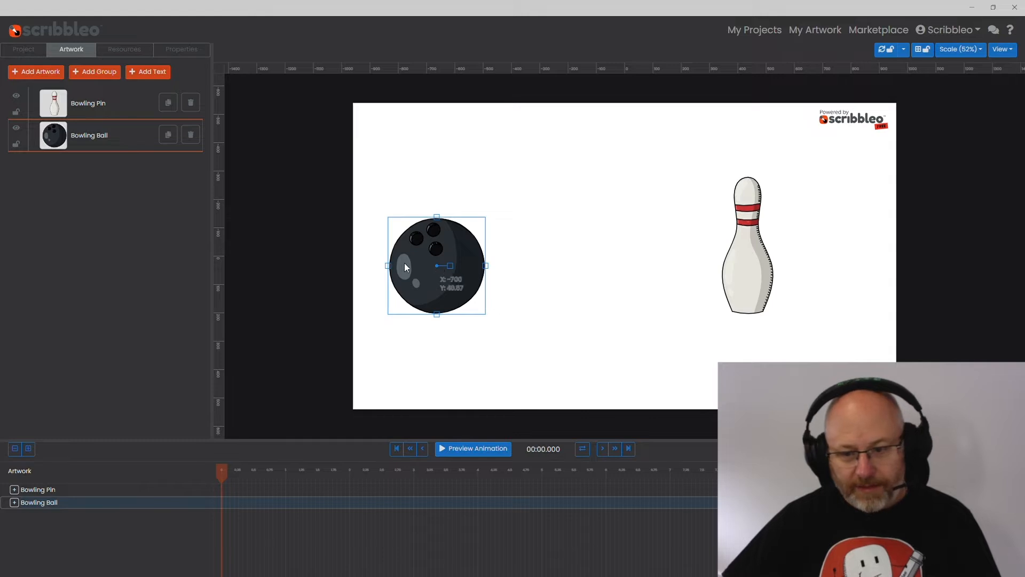
{"action": "left_click_drag", "start_coordinate": [749, 294], "coordinate": [734, 299]}
{"action": "left_click", "coordinate": [455, 303]}
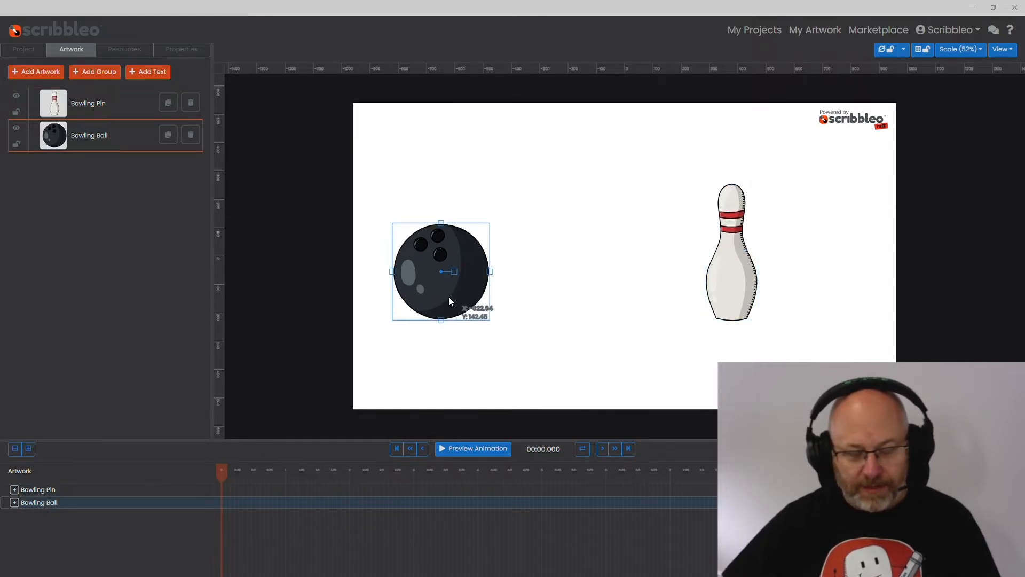
{"action": "left_click_drag", "start_coordinate": [451, 297], "coordinate": [458, 303]}
{"action": "left_click", "coordinate": [733, 304]}
{"action": "left_click_drag", "start_coordinate": [732, 305], "coordinate": [731, 308]}
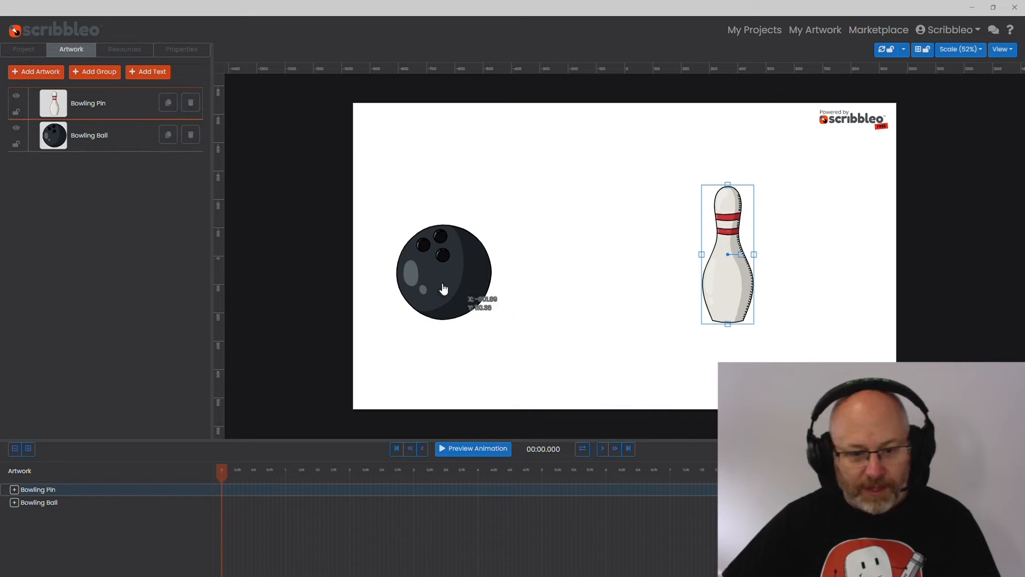
{"action": "left_click", "coordinate": [452, 293]}
{"action": "left_click_drag", "start_coordinate": [452, 293], "coordinate": [453, 297]}
{"action": "left_click", "coordinate": [730, 304]}
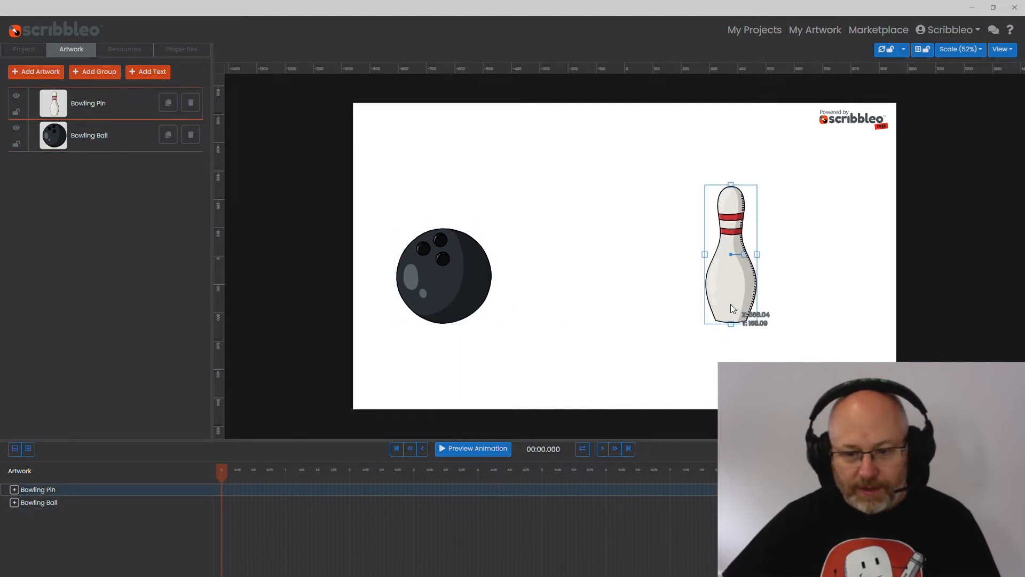
{"action": "left_click_drag", "start_coordinate": [732, 304], "coordinate": [732, 309]}
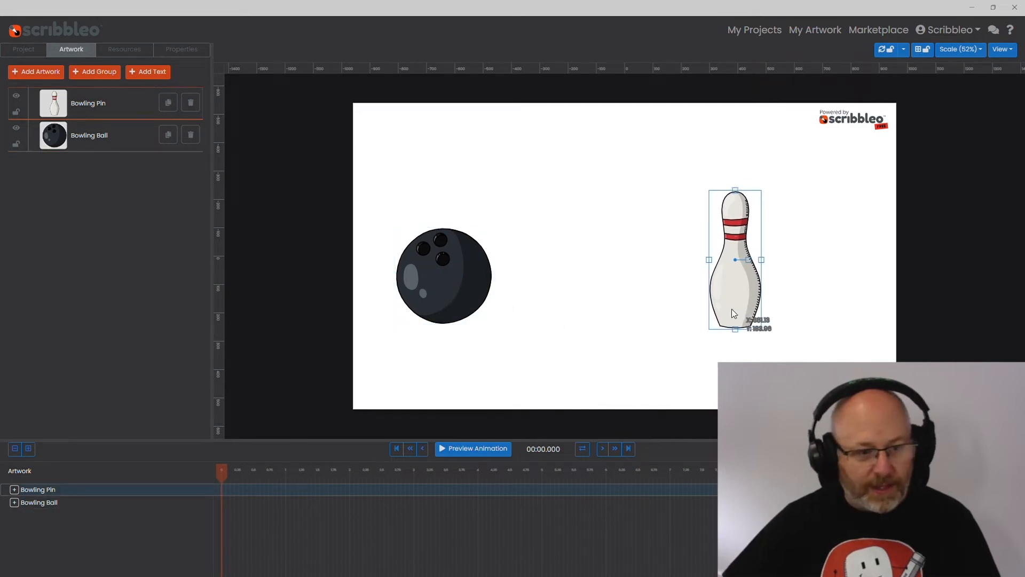
Duplicate the bowling pin twice and stand the two copies side by side, slightly lower and beyond the original pin.
{"action": "left_click", "coordinate": [169, 103]}
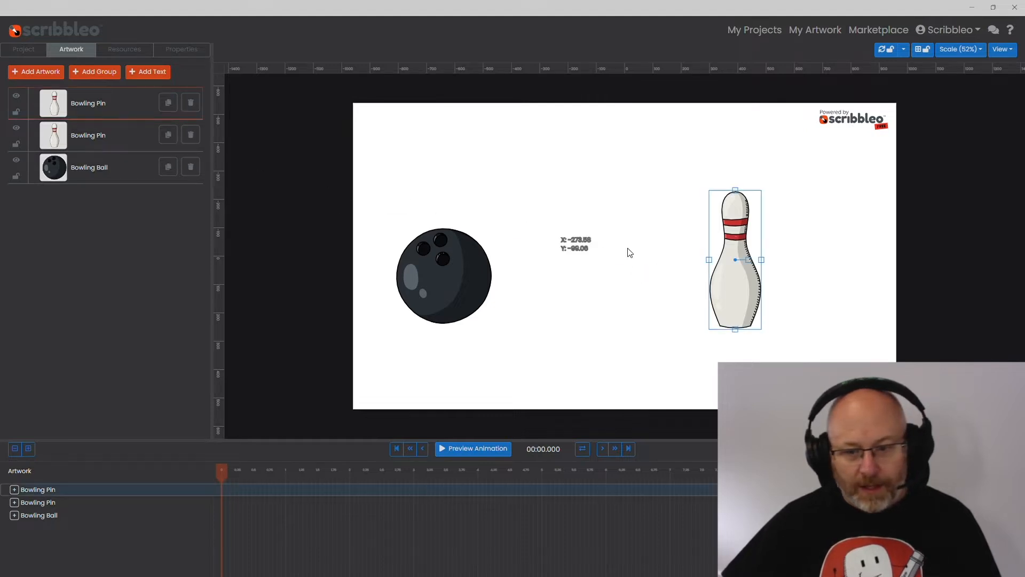
{"action": "left_click_drag", "start_coordinate": [732, 288], "coordinate": [836, 296]}
{"action": "left_click", "coordinate": [168, 103]}
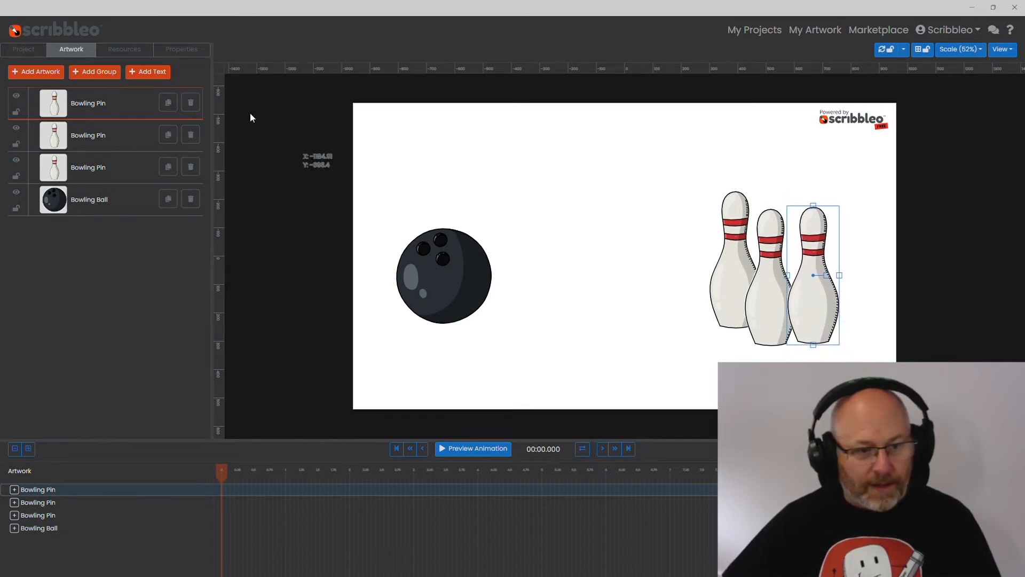
Duplicate the bowling pin once more, order the copy beneath the other pins and place it in the back row.
{"action": "left_click", "coordinate": [169, 103]}
{"action": "left_click_drag", "start_coordinate": [107, 119], "coordinate": [109, 220]}
{"action": "left_click", "coordinate": [112, 201]}
{"action": "left_click_drag", "start_coordinate": [732, 272], "coordinate": [780, 262]}
Adjust the original pin and the front pins so the four form a tight cluster of two rows.
{"action": "left_click_drag", "start_coordinate": [727, 286], "coordinate": [712, 278]}
{"action": "left_click", "coordinate": [767, 313]}
{"action": "left_click_drag", "start_coordinate": [767, 318], "coordinate": [809, 310]}
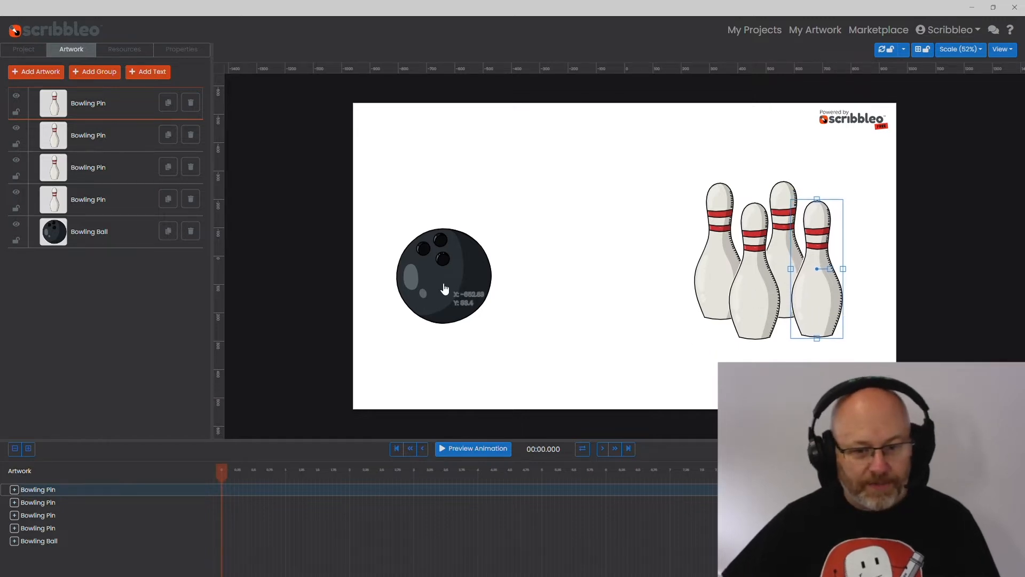
Nudge the bowling ball slightly down and away from the pins to about X -654.72 px, Y 79.25 px.
{"action": "left_click_drag", "start_coordinate": [443, 284], "coordinate": [440, 287]}
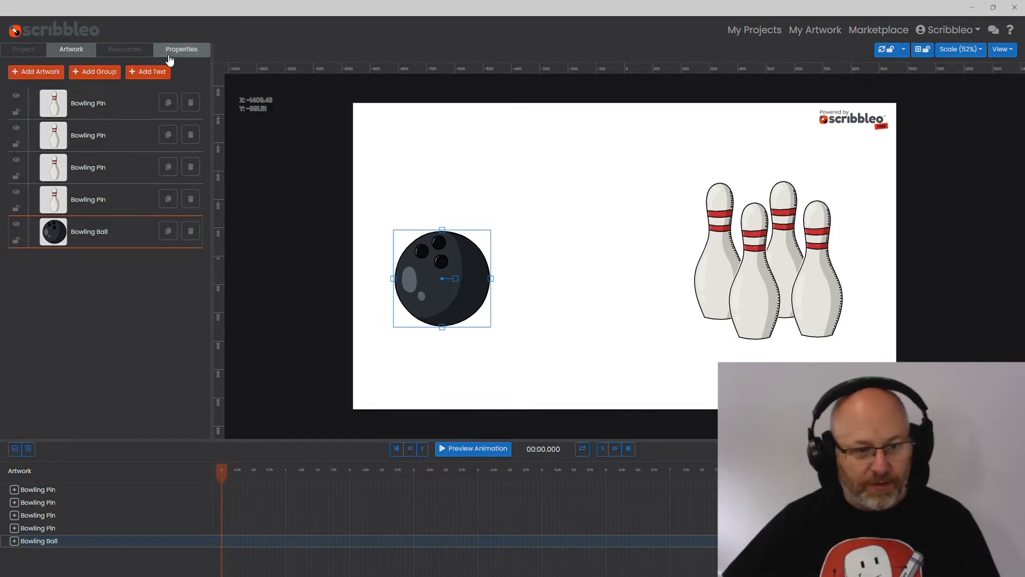
{"action": "left_click", "coordinate": [188, 51]}
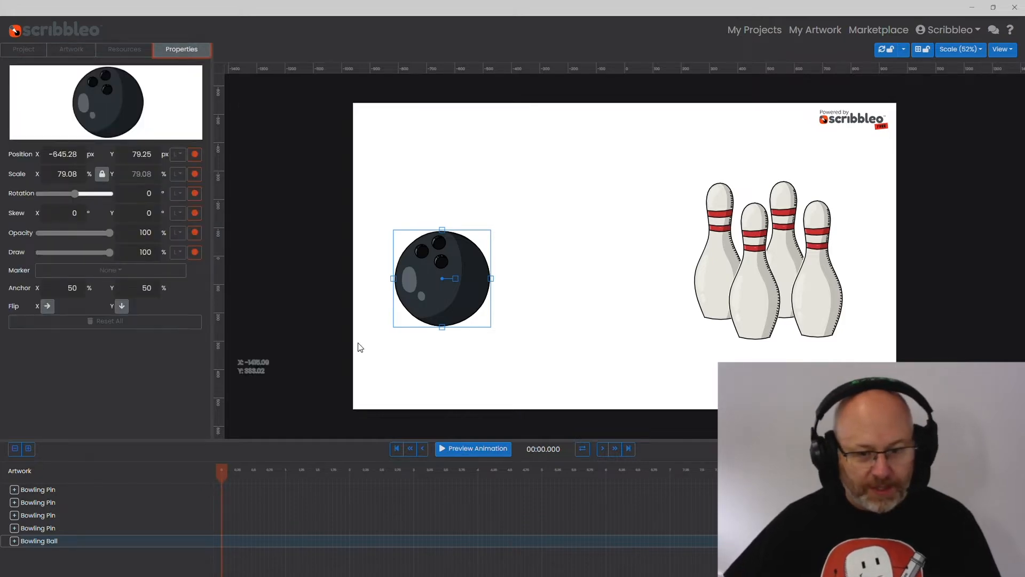
{"action": "left_click_drag", "start_coordinate": [432, 299], "coordinate": [429, 299]}
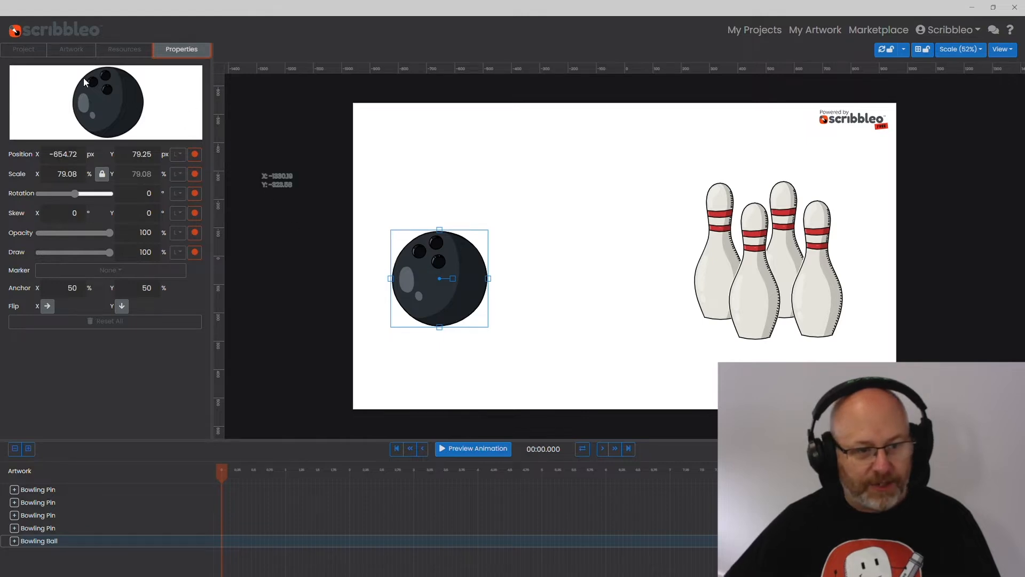
Select the pin layers and the ball in turn to check which canvas object each artwork layer represents.
{"action": "left_click", "coordinate": [72, 49]}
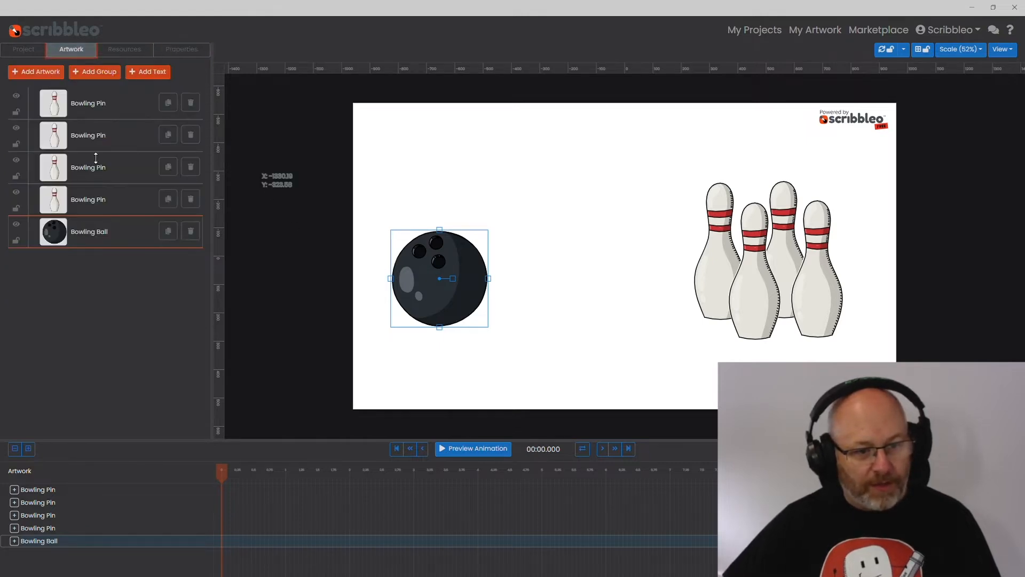
{"action": "left_click", "coordinate": [102, 199]}
{"action": "left_click", "coordinate": [109, 162]}
{"action": "left_click", "coordinate": [111, 136]}
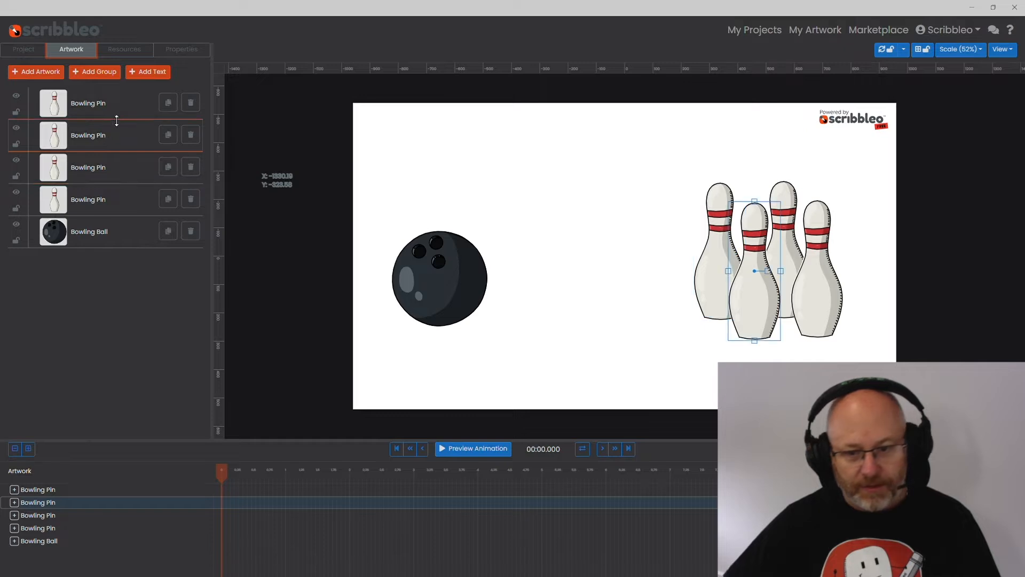
{"action": "left_click", "coordinate": [451, 290]}
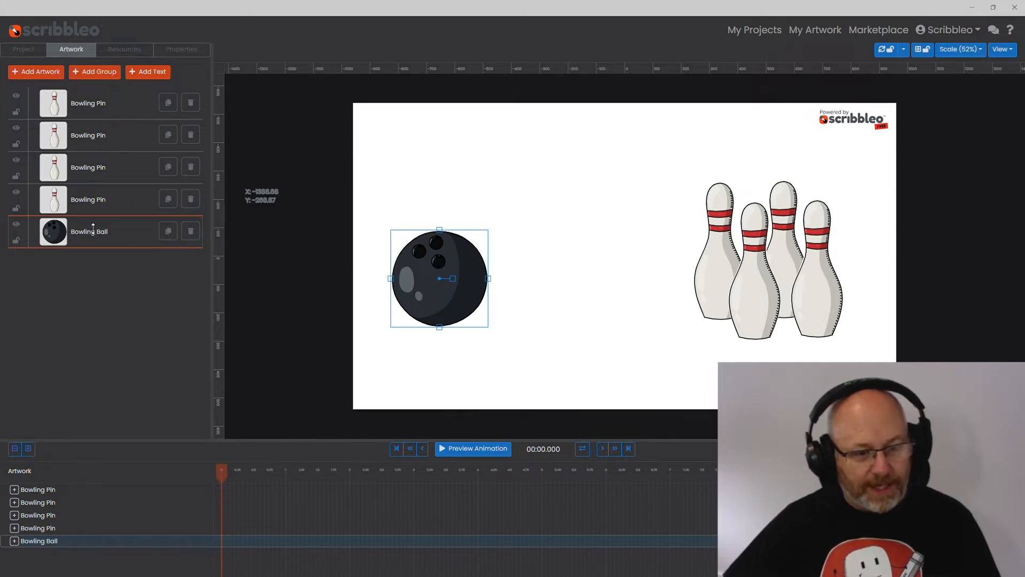
{"action": "left_click", "coordinate": [118, 213]}
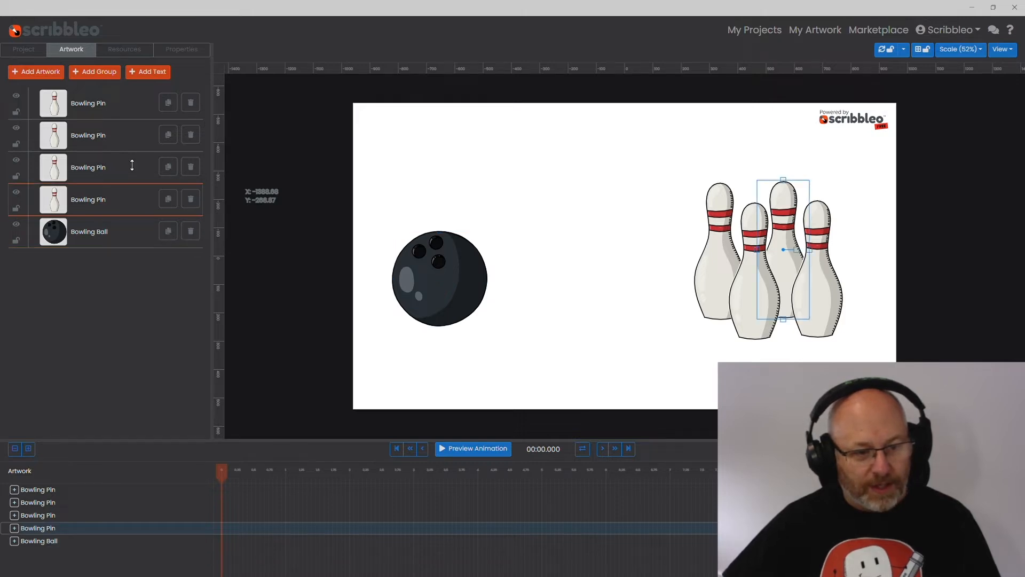
Animate the bowling ball's Draw property with keyframes of 0% at 00:00.000 and 100% at 00:01.666.
{"action": "left_click", "coordinate": [121, 231]}
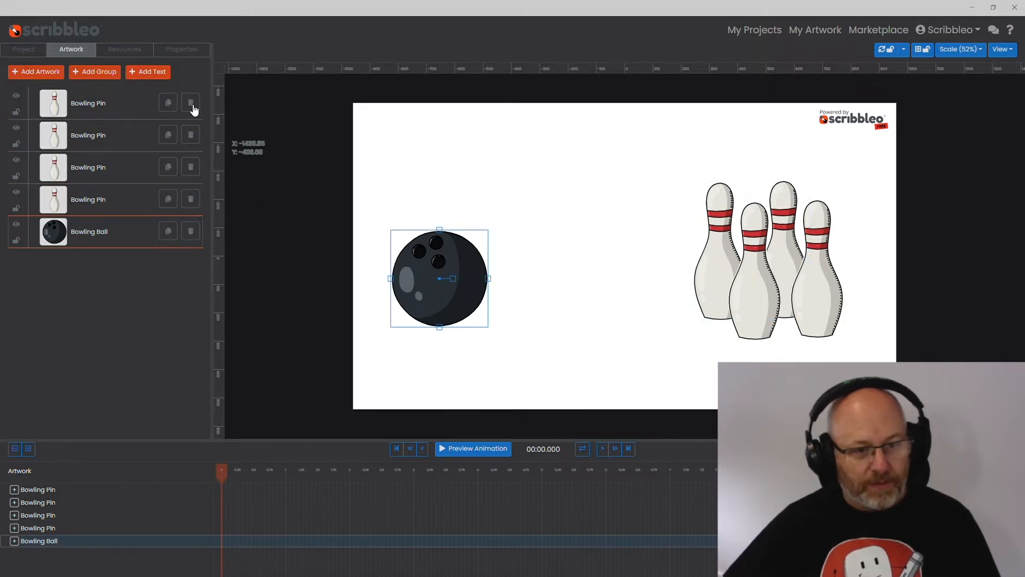
{"action": "left_click", "coordinate": [181, 50]}
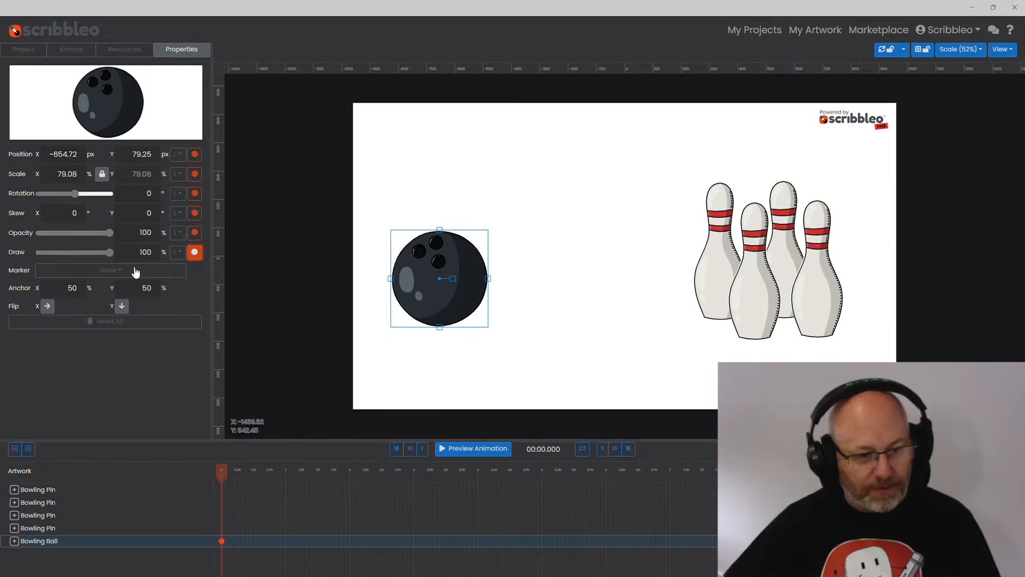
{"action": "left_click_drag", "start_coordinate": [107, 253], "coordinate": [31, 257]}
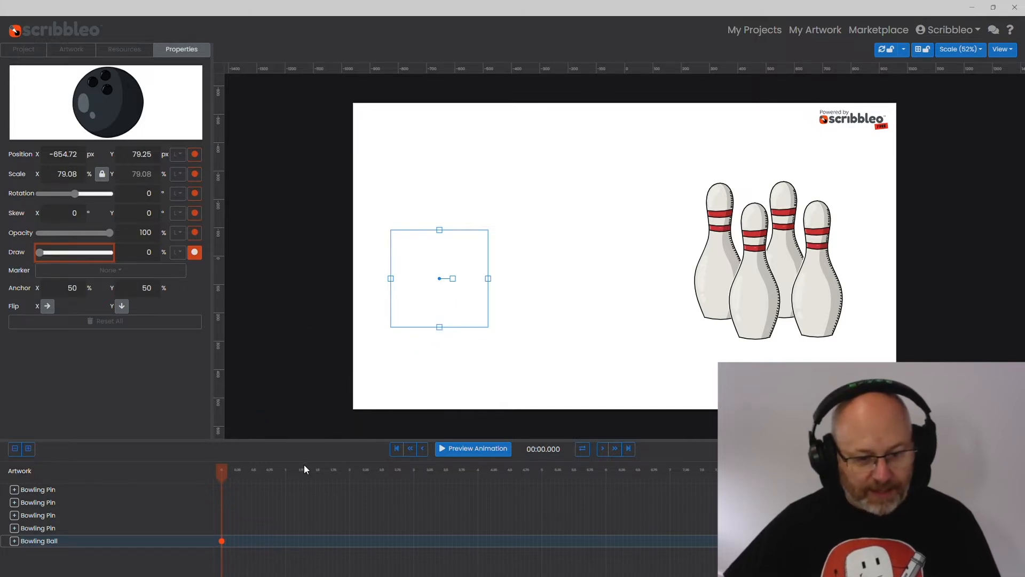
{"action": "left_click", "coordinate": [329, 470]}
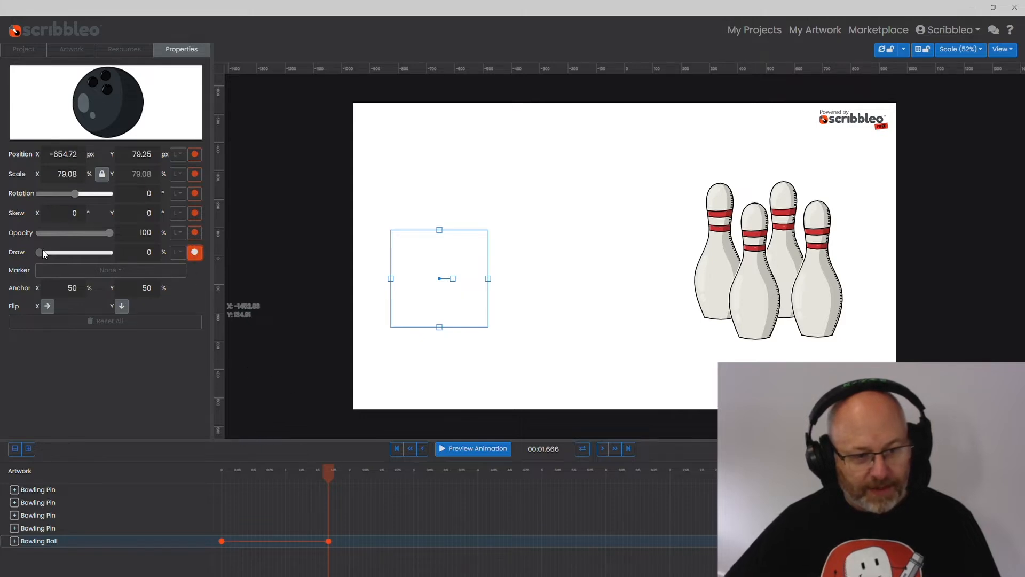
{"action": "left_click_drag", "start_coordinate": [42, 251], "coordinate": [146, 257]}
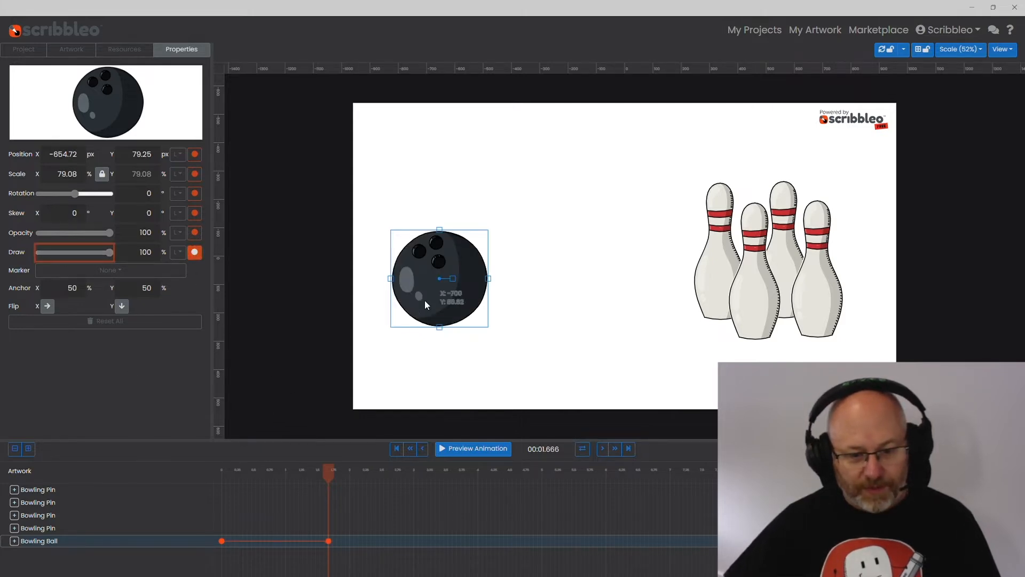
Preview the bowling ball's draw-on animation from the start, both at full-canvas view and close up at 100% scale.
{"action": "left_click", "coordinate": [396, 448]}
{"action": "left_click", "coordinate": [469, 451]}
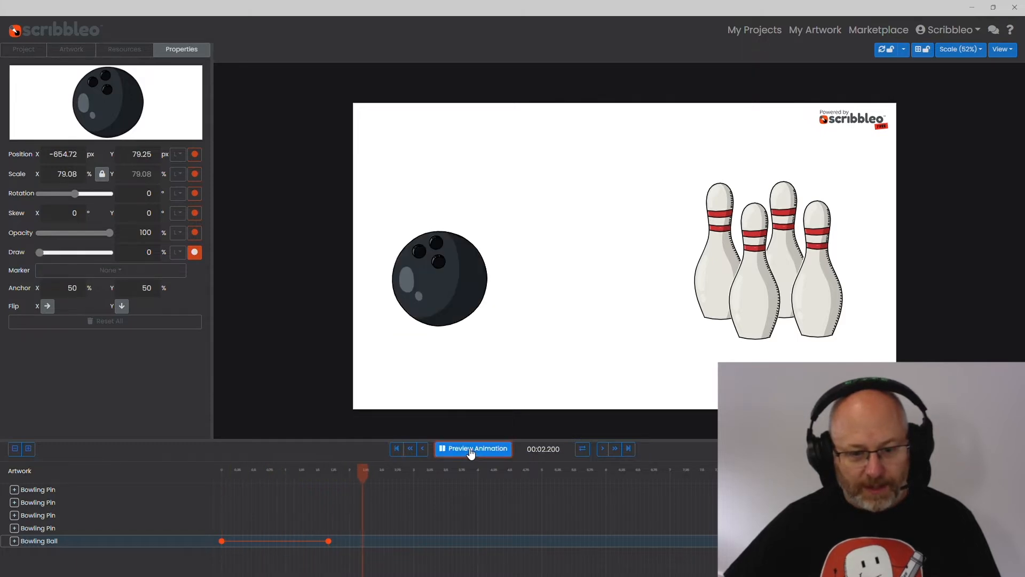
{"action": "left_click", "coordinate": [470, 450]}
{"action": "scroll", "coordinate": [415, 344], "scroll_direction": "up", "scroll_amount": 5}
{"action": "left_click_drag", "start_coordinate": [401, 326], "coordinate": [540, 310]}
{"action": "left_click", "coordinate": [404, 449]}
{"action": "left_click", "coordinate": [459, 453]}
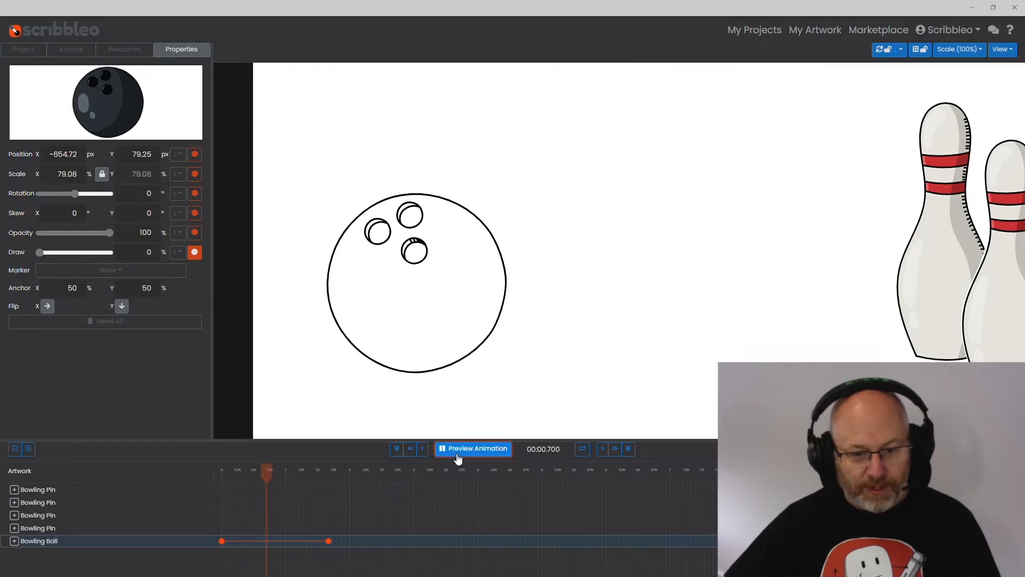
{"action": "left_click", "coordinate": [463, 453]}
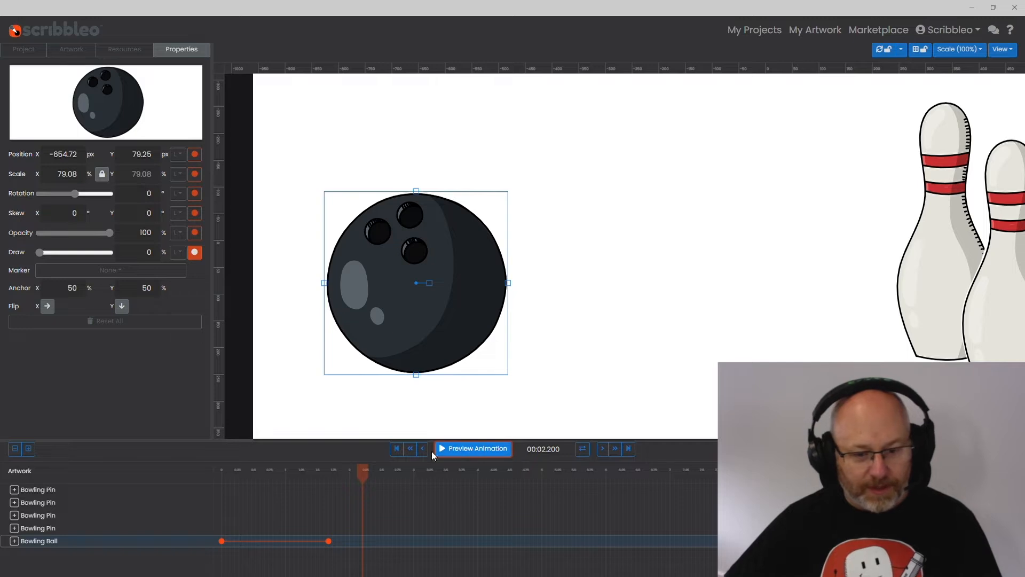
{"action": "left_click", "coordinate": [397, 451]}
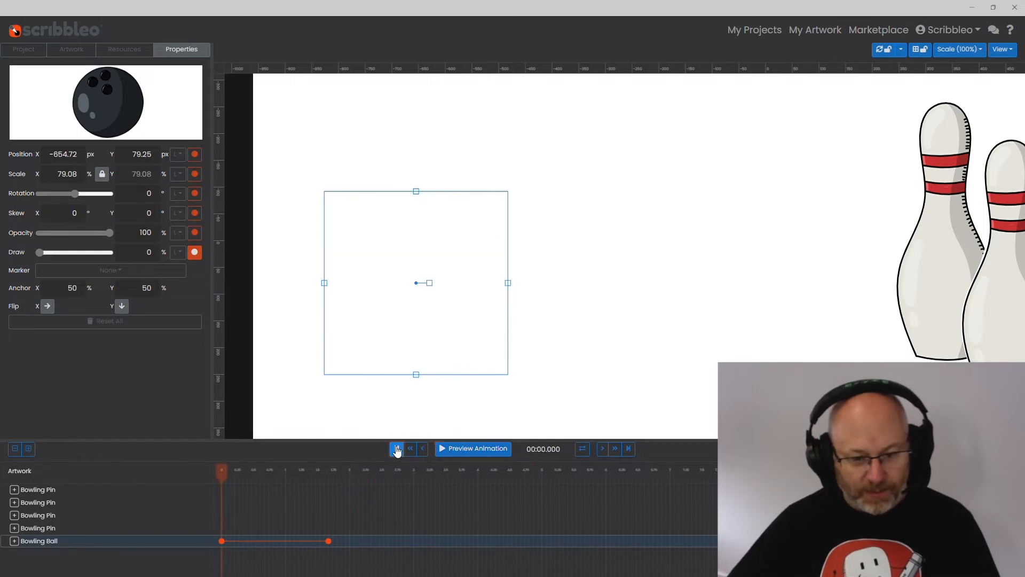
{"action": "left_click", "coordinate": [467, 452]}
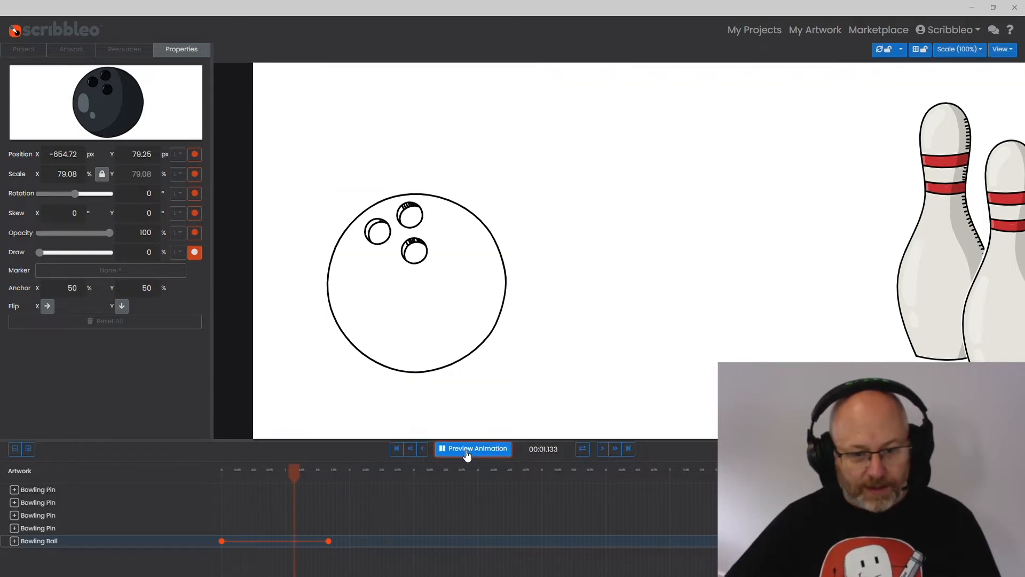
{"action": "scroll", "coordinate": [559, 359], "scroll_direction": "down", "scroll_amount": 2}
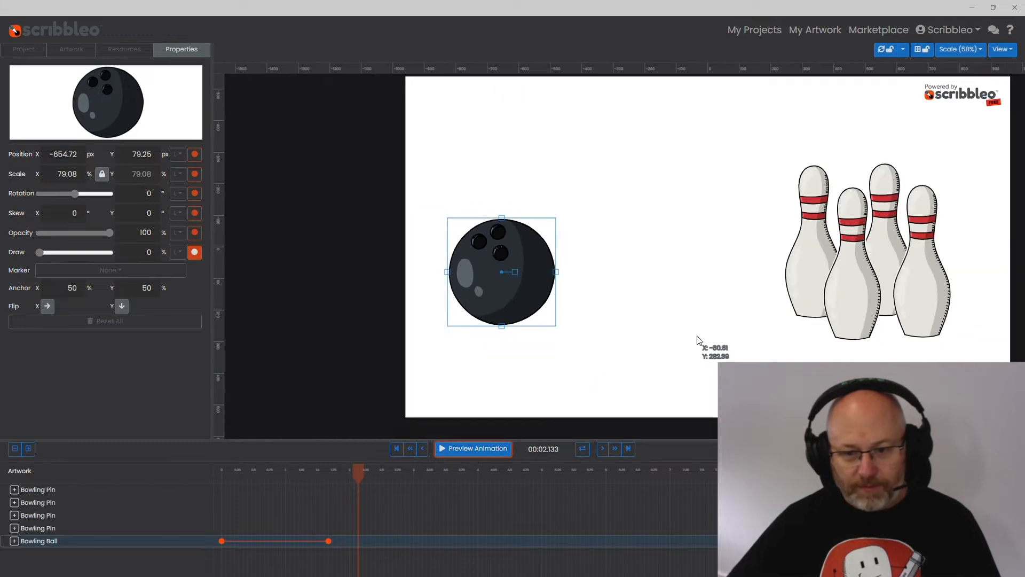
{"action": "left_click_drag", "start_coordinate": [697, 341], "coordinate": [545, 343]}
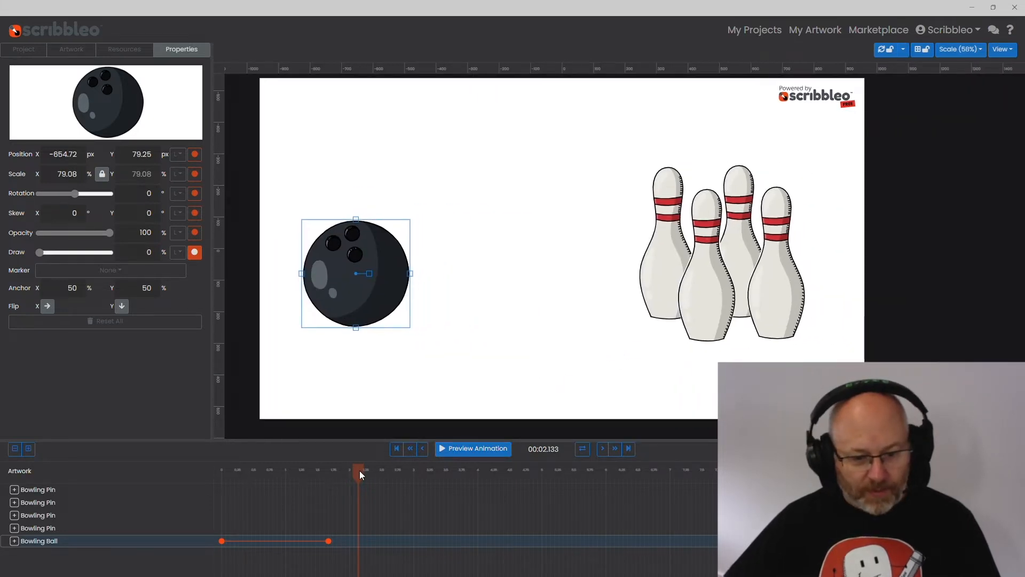
Try retiming the ball's Draw animation by moving its end keyframe earlier and shifting the whole keyframe span.
{"action": "left_click", "coordinate": [329, 542]}
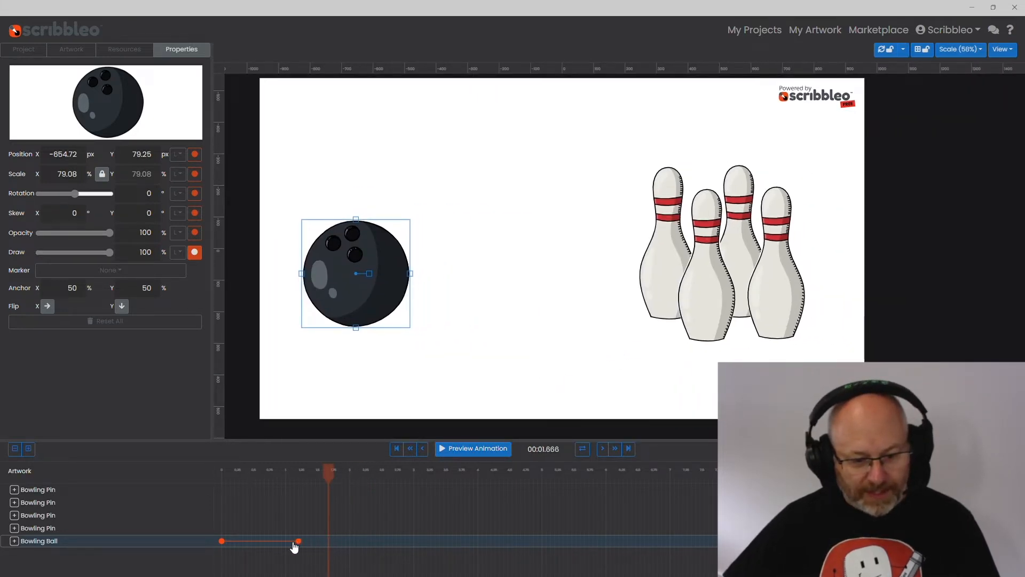
{"action": "left_click_drag", "start_coordinate": [294, 544], "coordinate": [278, 544]}
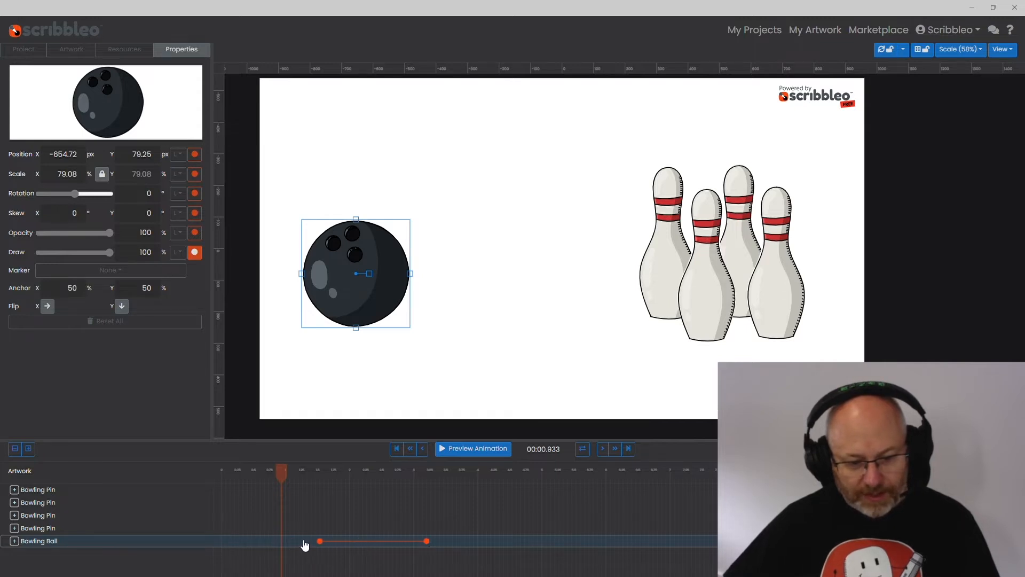
{"action": "left_click_drag", "start_coordinate": [304, 545], "coordinate": [211, 544]}
Shorten the bowling ball's Draw animation by moving its end keyframe to 00:01.066.
{"action": "mouse_move", "coordinate": [361, 543]}
{"action": "left_mouse_down"}
{"action": "mouse_move", "coordinate": [592, 544]}
{"action": "mouse_move", "coordinate": [341, 541]}
{"action": "left_mouse_up"}
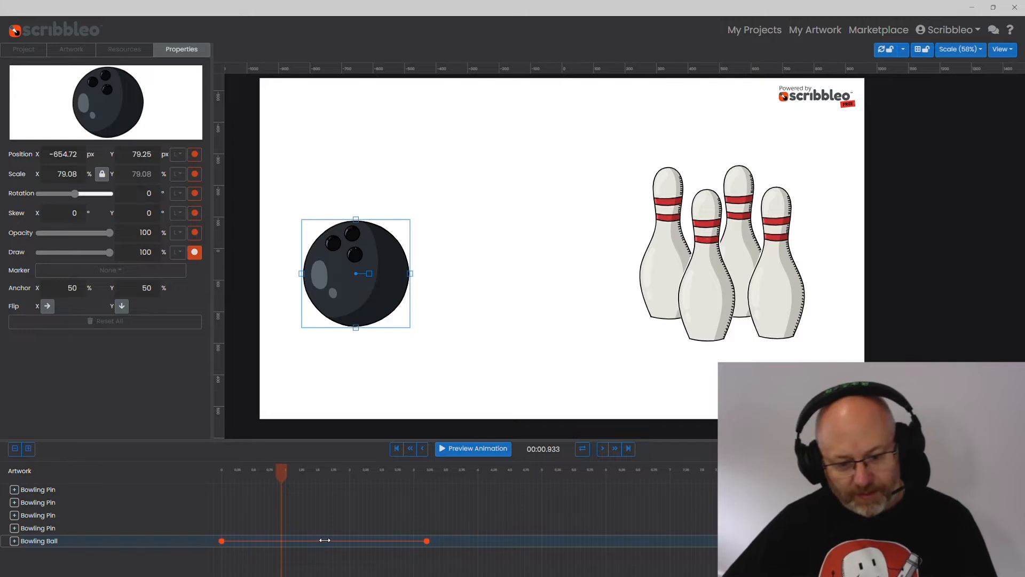
{"action": "left_click_drag", "start_coordinate": [428, 542], "coordinate": [329, 543]}
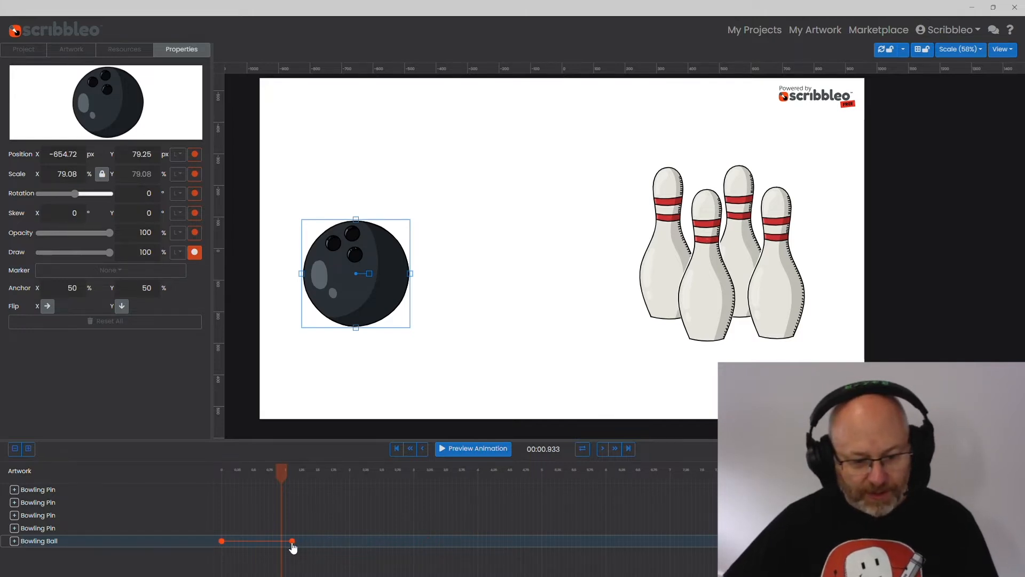
{"action": "left_click", "coordinate": [291, 542]}
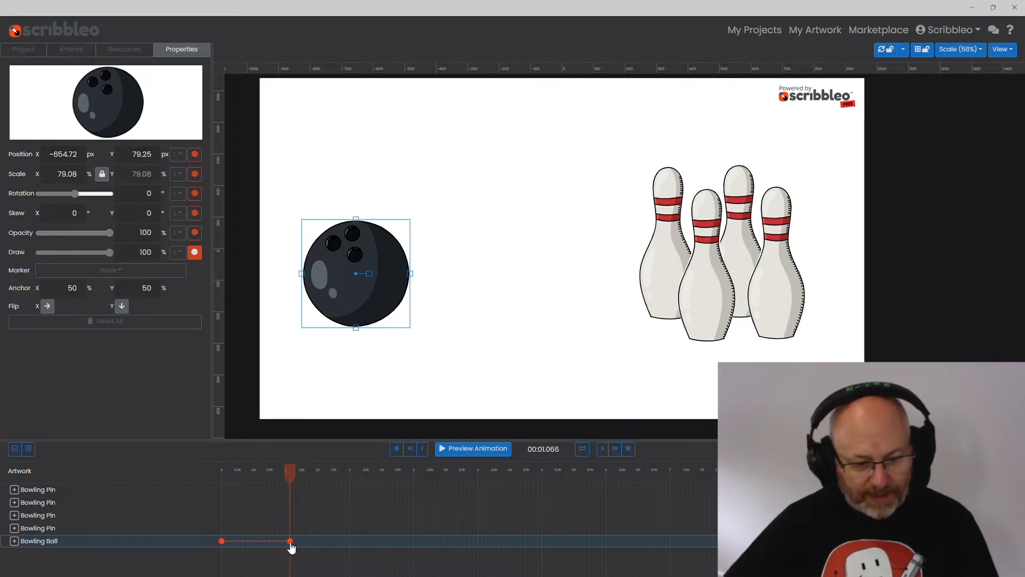
Keyframe the leftmost bowling pin's Draw property so it draws on between 00:01.200 and 00:01.933, ending at 100%.
{"action": "left_click", "coordinate": [299, 468]}
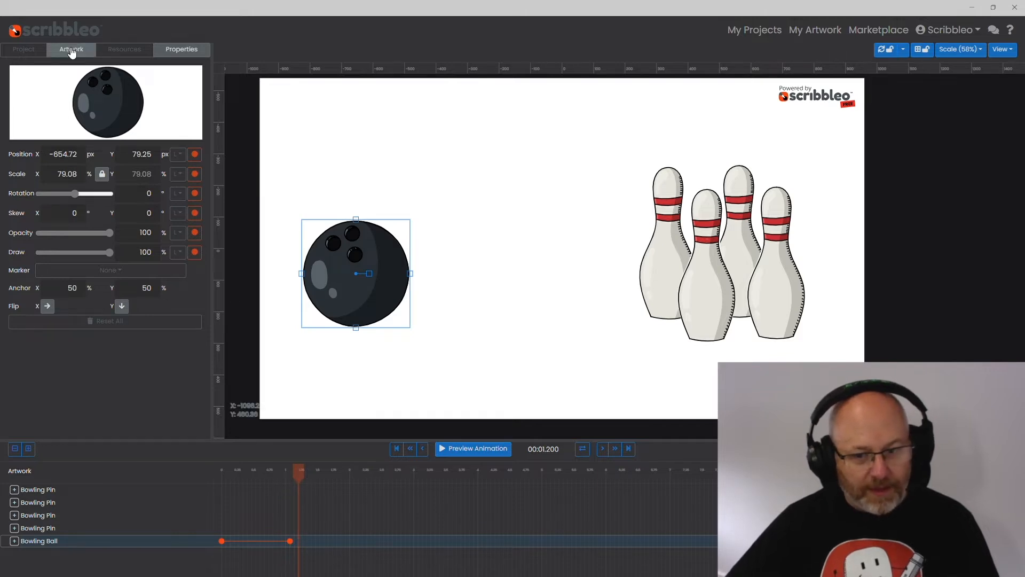
{"action": "left_click", "coordinate": [654, 276]}
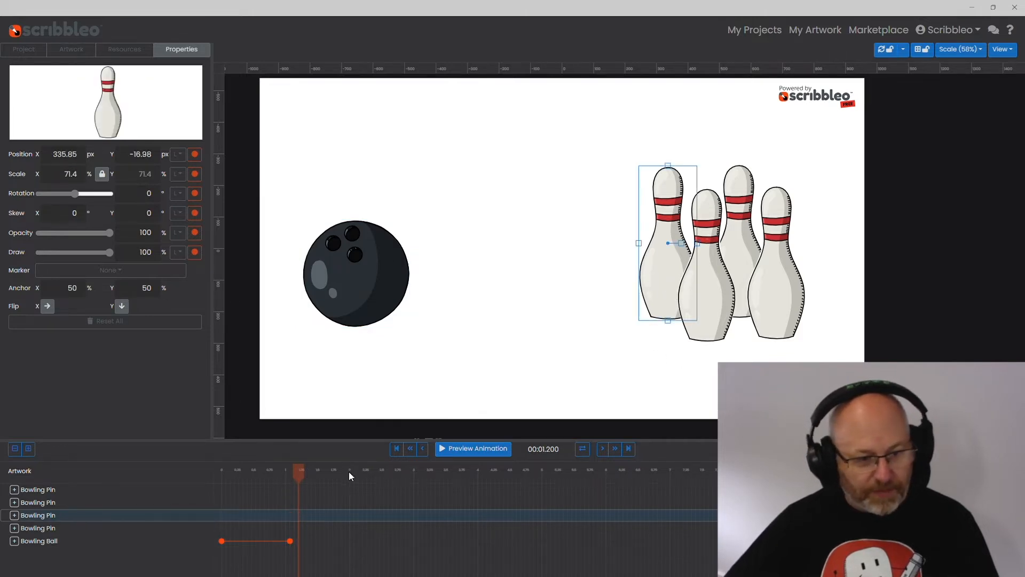
{"action": "left_click", "coordinate": [195, 254]}
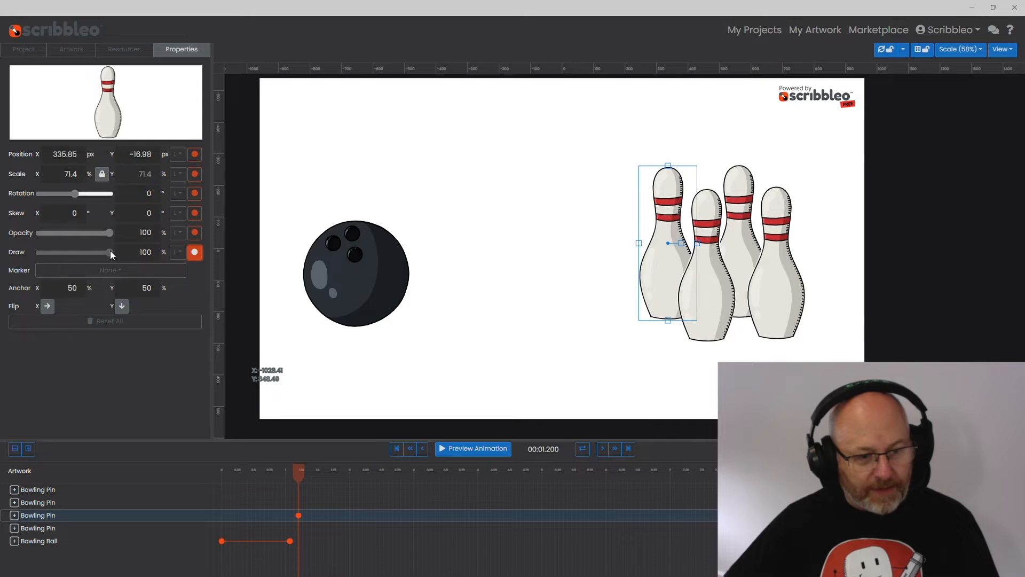
{"action": "mouse_move", "coordinate": [110, 251]}
{"action": "left_mouse_down"}
{"action": "mouse_move", "coordinate": [1, 259]}
{"action": "mouse_move", "coordinate": [115, 257]}
{"action": "left_mouse_up"}
{"action": "left_click", "coordinate": [345, 469]}
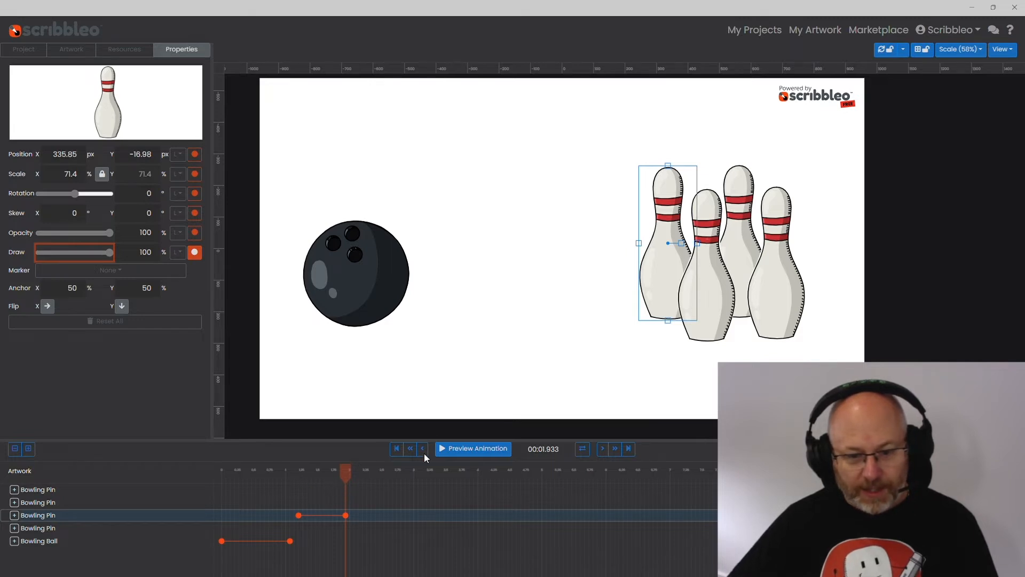
{"action": "left_click_drag", "start_coordinate": [315, 470], "coordinate": [349, 469]}
{"action": "left_click", "coordinate": [350, 518]}
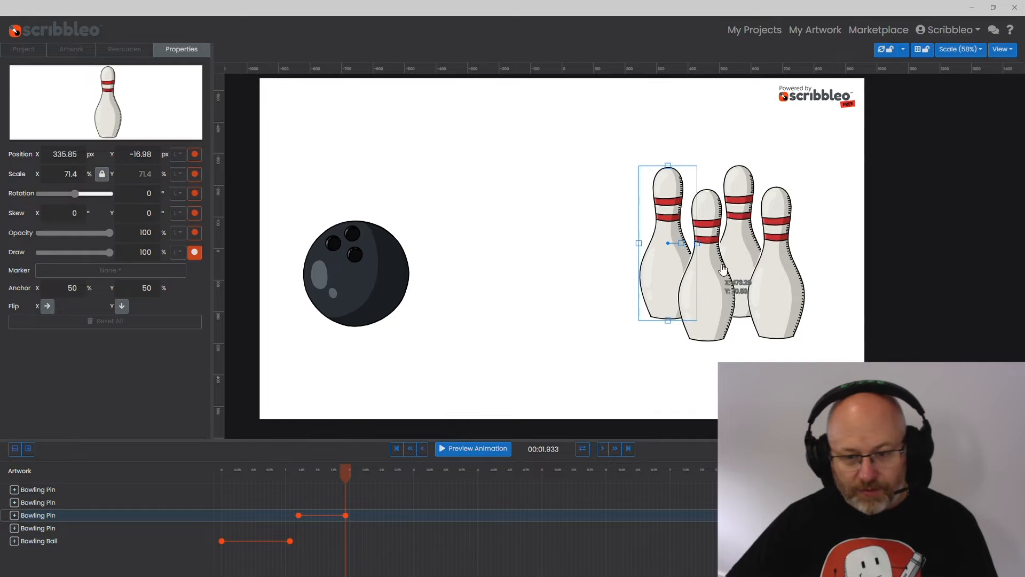
Keyframe the Draw property of the front row's first pin from 00:01.933 to 00:02.400, ending at 100%.
{"action": "left_click", "coordinate": [714, 298]}
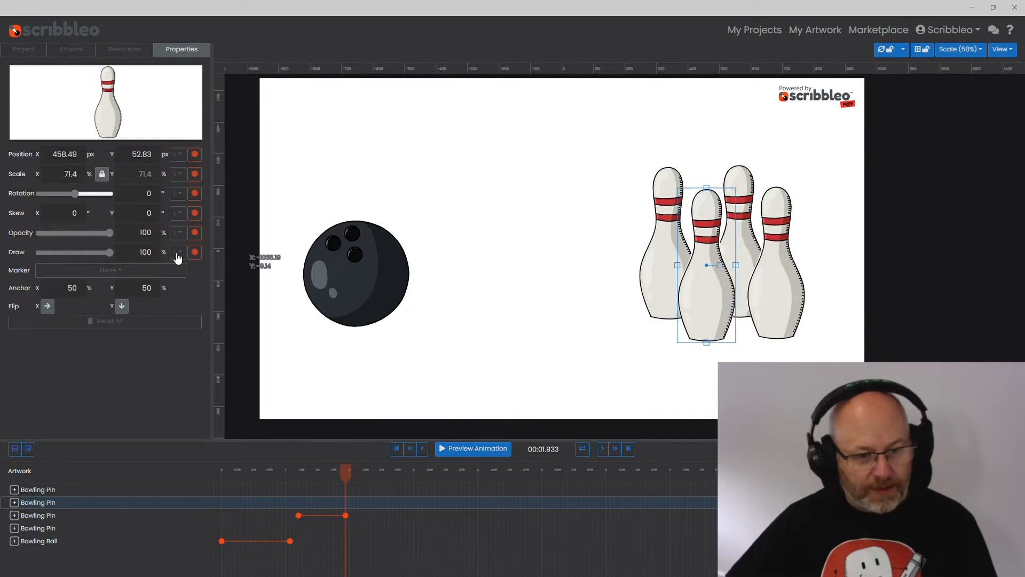
{"action": "mouse_move", "coordinate": [109, 252]}
{"action": "left_mouse_down"}
{"action": "mouse_move", "coordinate": [9, 267]}
{"action": "mouse_move", "coordinate": [143, 262]}
{"action": "left_mouse_up"}
{"action": "left_click", "coordinate": [376, 466]}
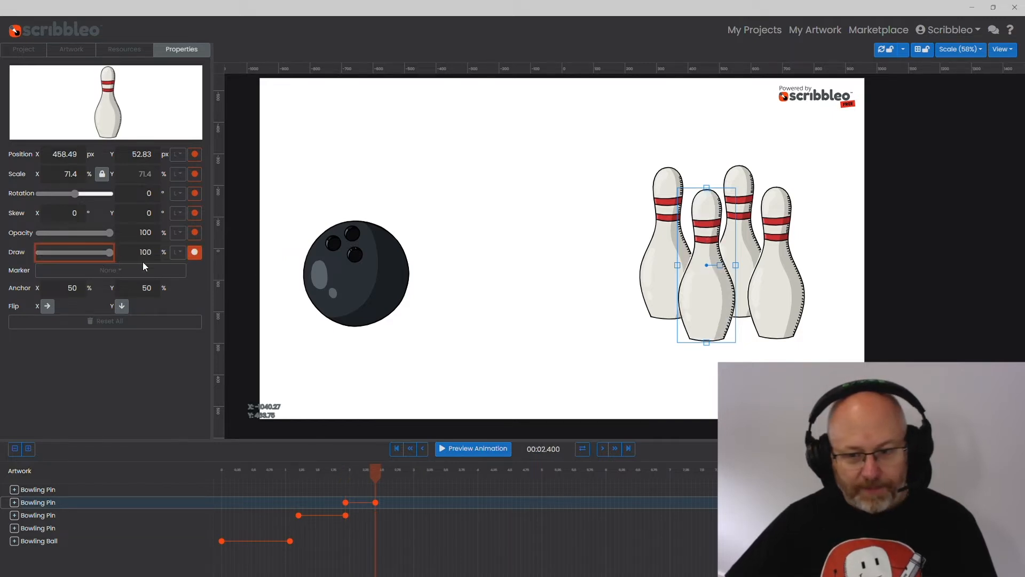
Keyframe the rightmost bowling pin's Draw property so it draws on between 00:02.400 and 00:02.700, ending at 100%.
{"action": "left_click", "coordinate": [769, 308]}
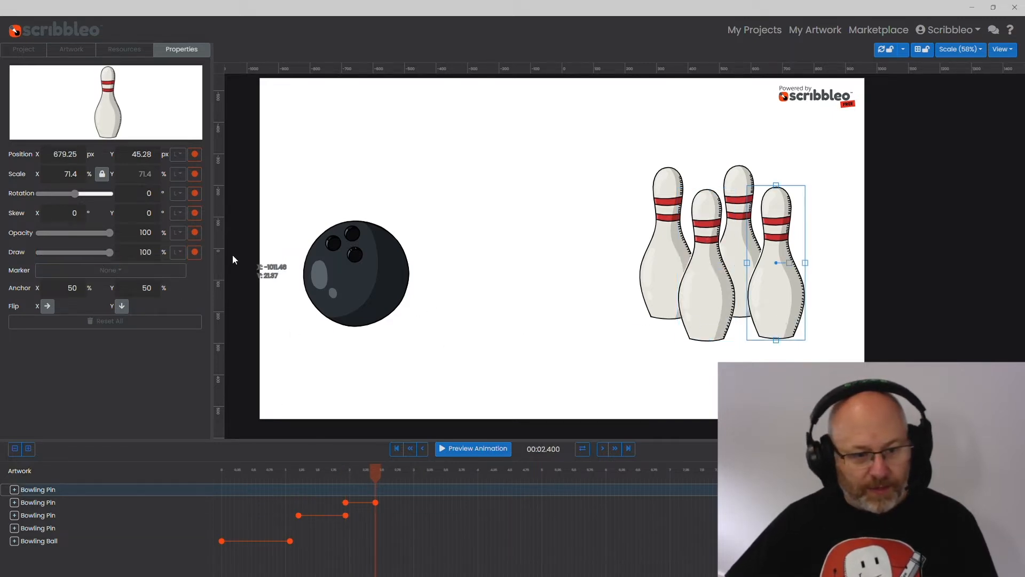
{"action": "mouse_move", "coordinate": [109, 252]}
{"action": "left_mouse_down"}
{"action": "mouse_move", "coordinate": [39, 252]}
{"action": "mouse_move", "coordinate": [119, 252]}
{"action": "left_mouse_up"}
{"action": "left_click", "coordinate": [395, 467]}
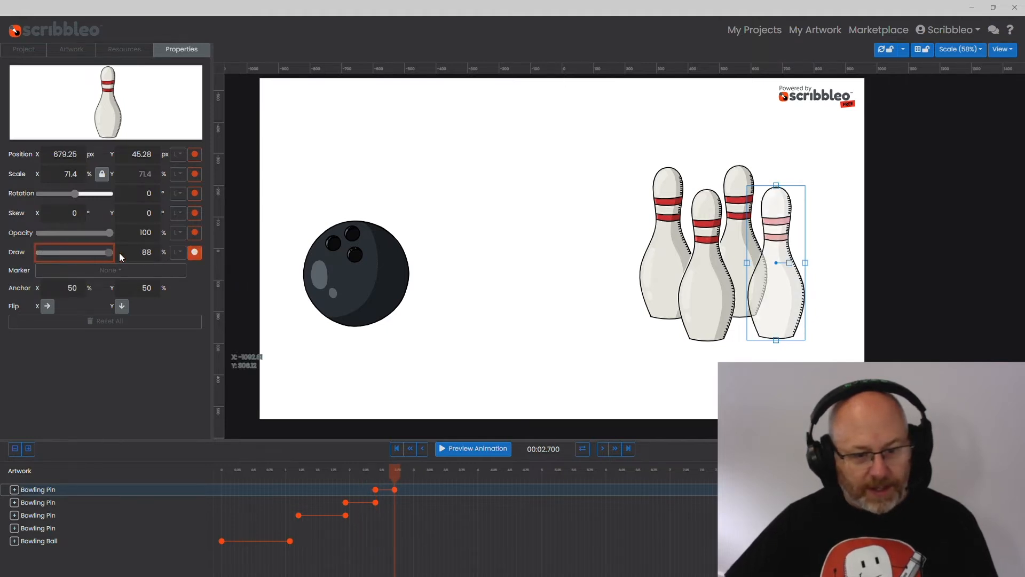
Keyframe the back row's second pin to draw on between 00:02.700 and 00:03.133, ending at 100%.
{"action": "left_click", "coordinate": [740, 184]}
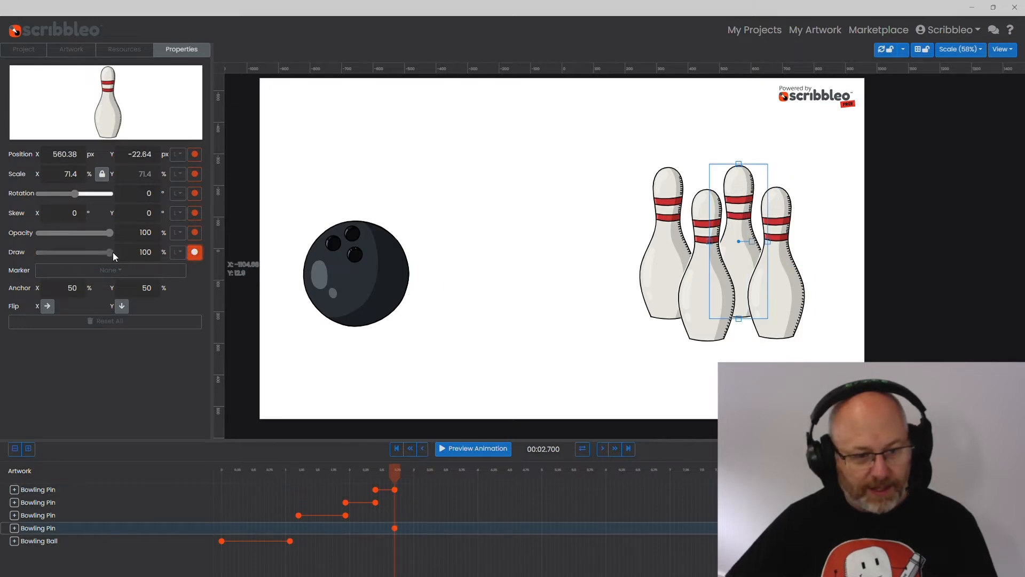
{"action": "mouse_move", "coordinate": [113, 252]}
{"action": "left_mouse_down"}
{"action": "mouse_move", "coordinate": [24, 253]}
{"action": "mouse_move", "coordinate": [126, 260]}
{"action": "left_mouse_up"}
{"action": "left_click", "coordinate": [422, 470]}
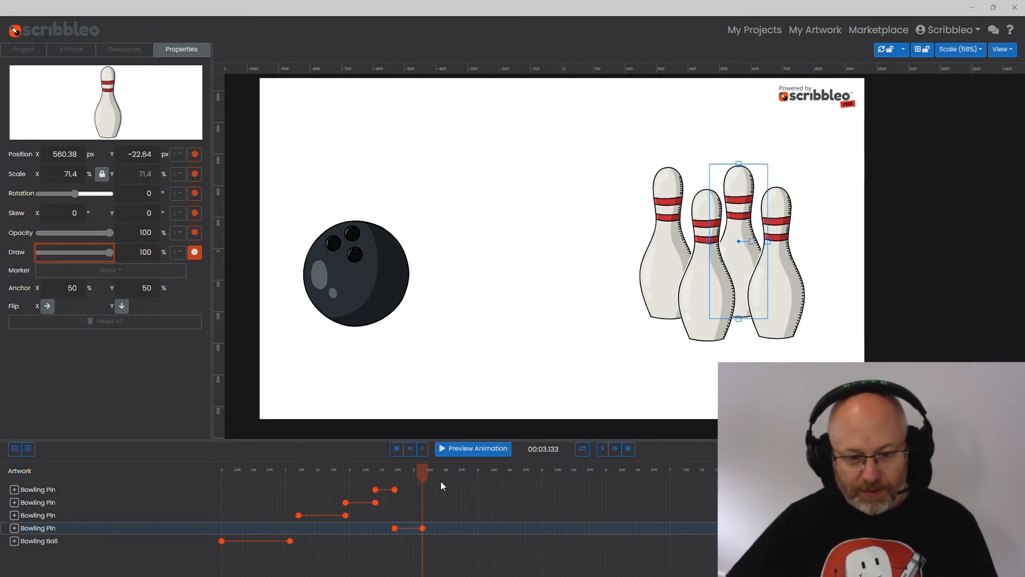
Preview the animation from the start twice to check the drawing order of the ball and pins.
{"action": "left_click", "coordinate": [397, 450]}
{"action": "left_click", "coordinate": [472, 451]}
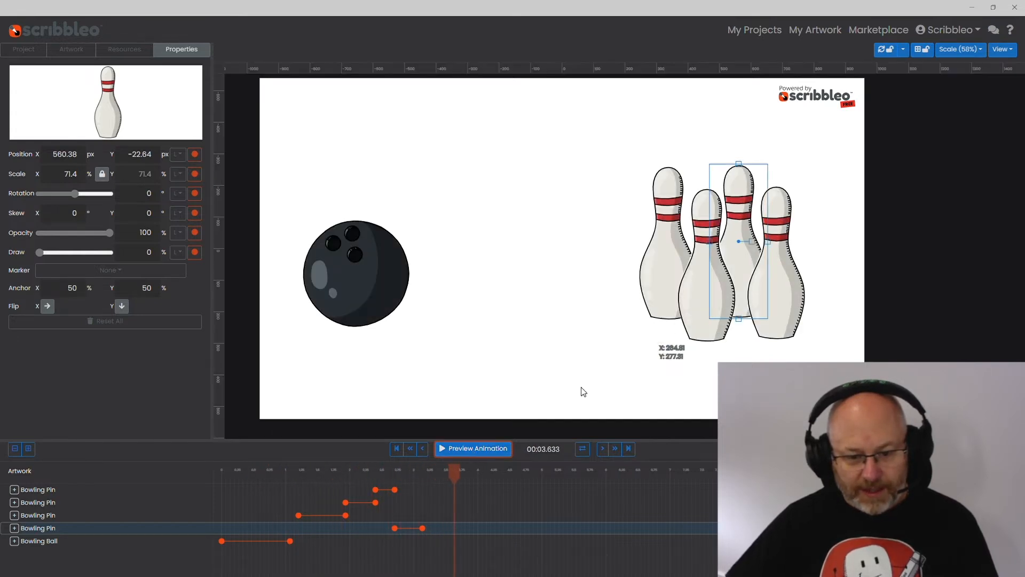
{"action": "left_click", "coordinate": [396, 449]}
{"action": "left_click", "coordinate": [472, 449]}
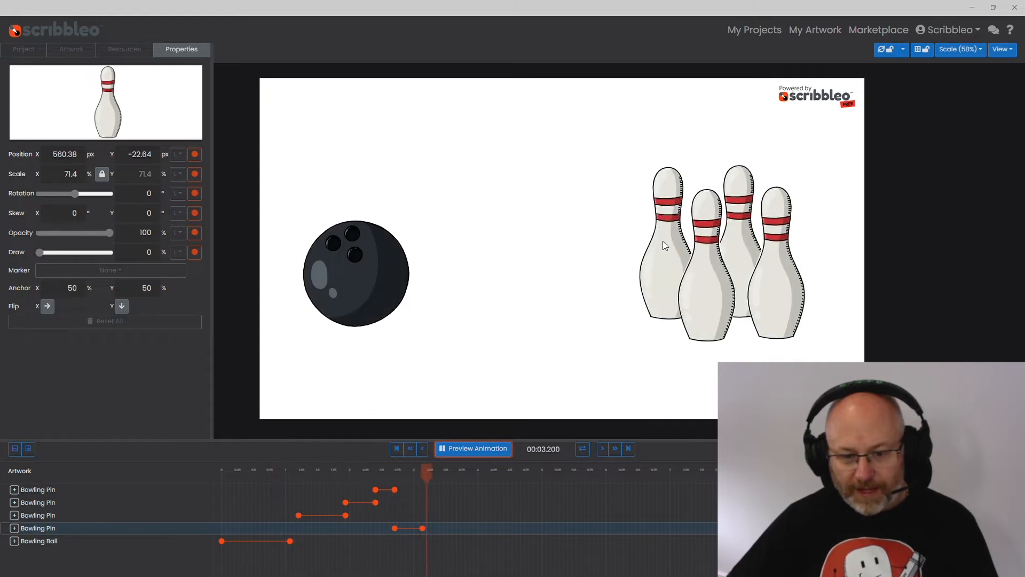
{"action": "left_click", "coordinate": [473, 449]}
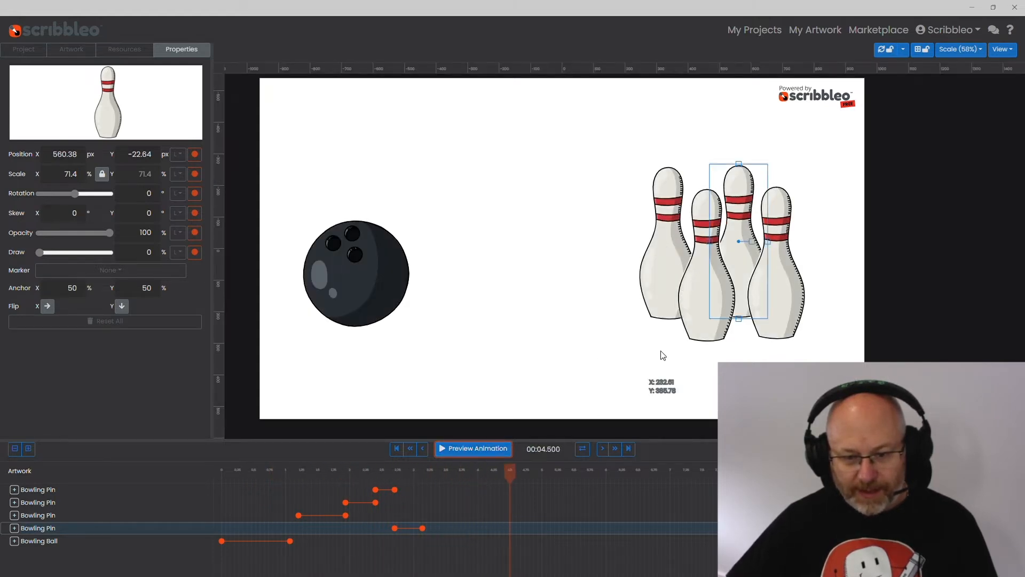
Retime the front row's first pin to start drawing at 00:01.200, with the leftmost pin following and ending at 00:02.300.
{"action": "left_click", "coordinate": [695, 329]}
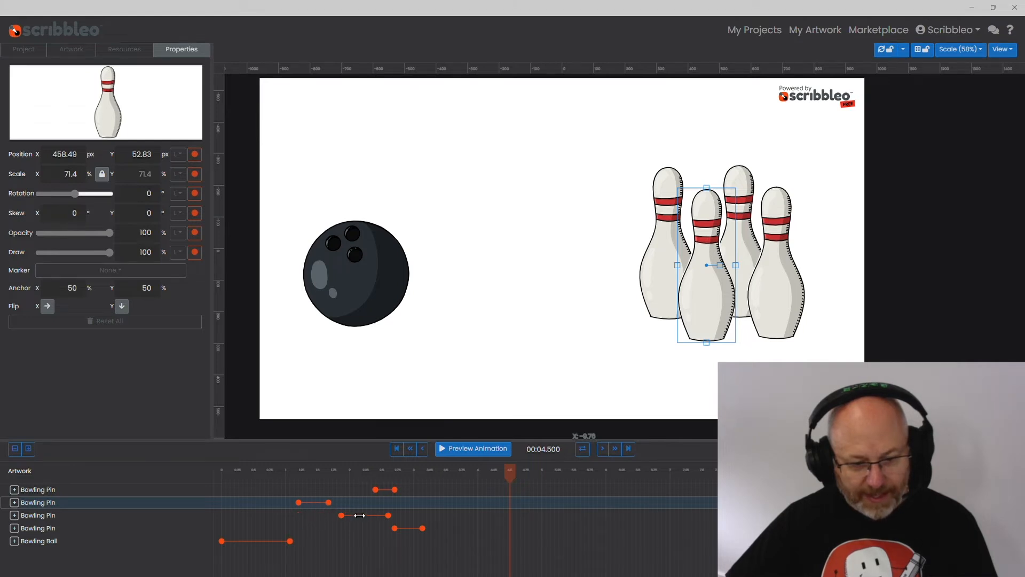
{"action": "left_click", "coordinate": [370, 516]}
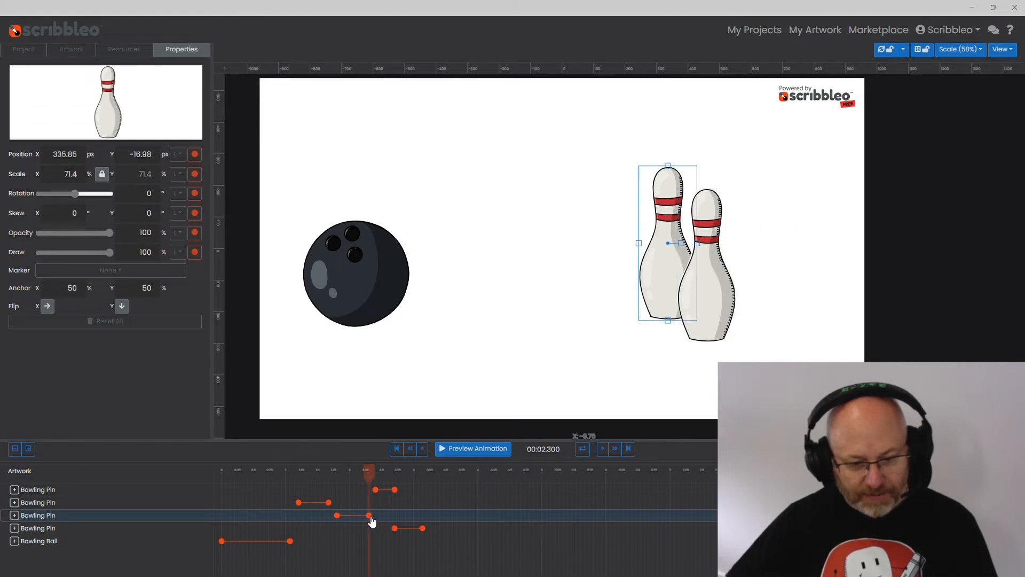
Replay the animation from the start several times to check the retimed pins, pausing partway through the last run.
{"action": "left_click", "coordinate": [402, 450]}
{"action": "left_click", "coordinate": [465, 450]}
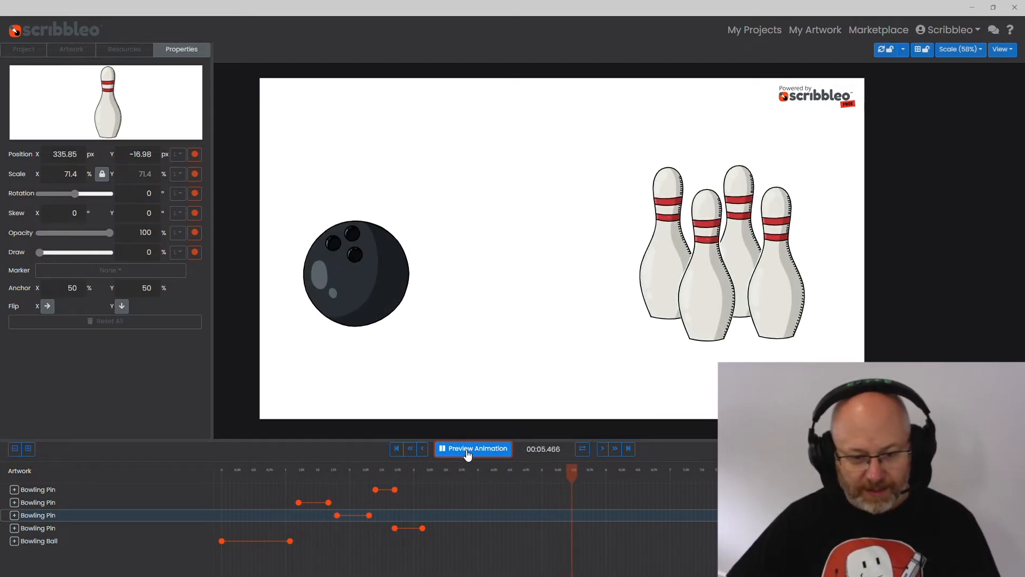
{"action": "left_click", "coordinate": [402, 451]}
{"action": "left_click", "coordinate": [465, 451]}
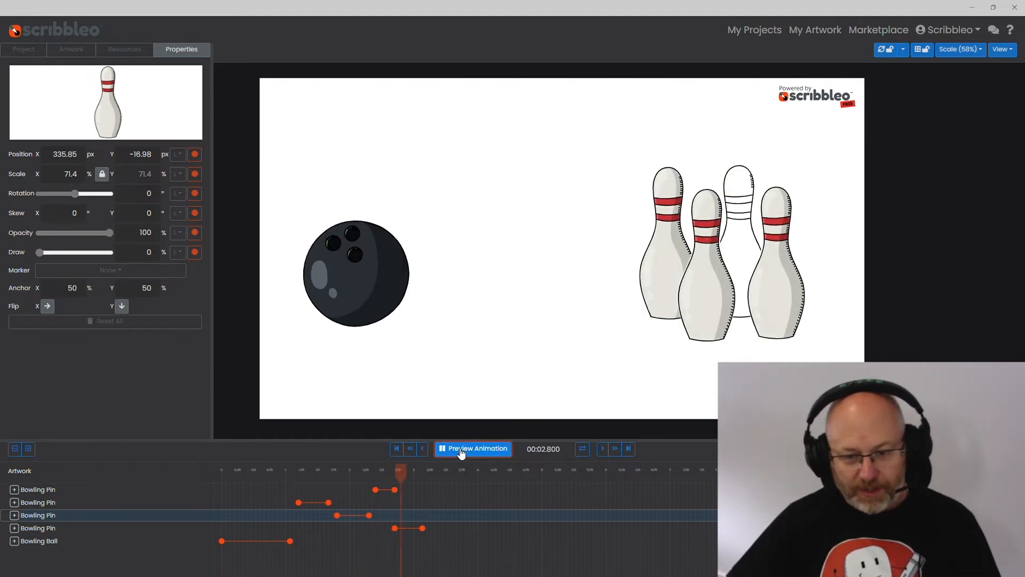
{"action": "left_click", "coordinate": [442, 454]}
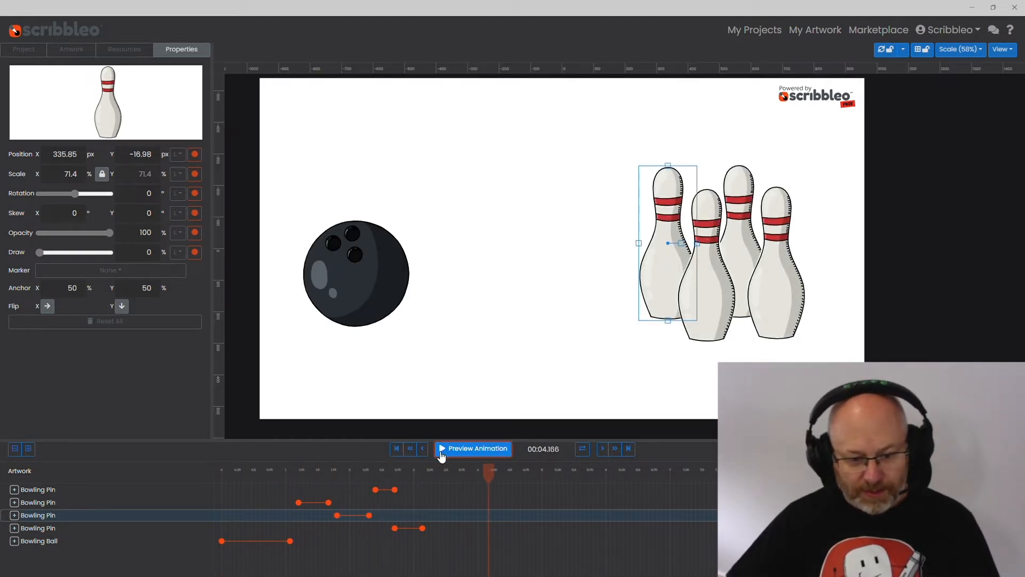
{"action": "left_click", "coordinate": [473, 466]}
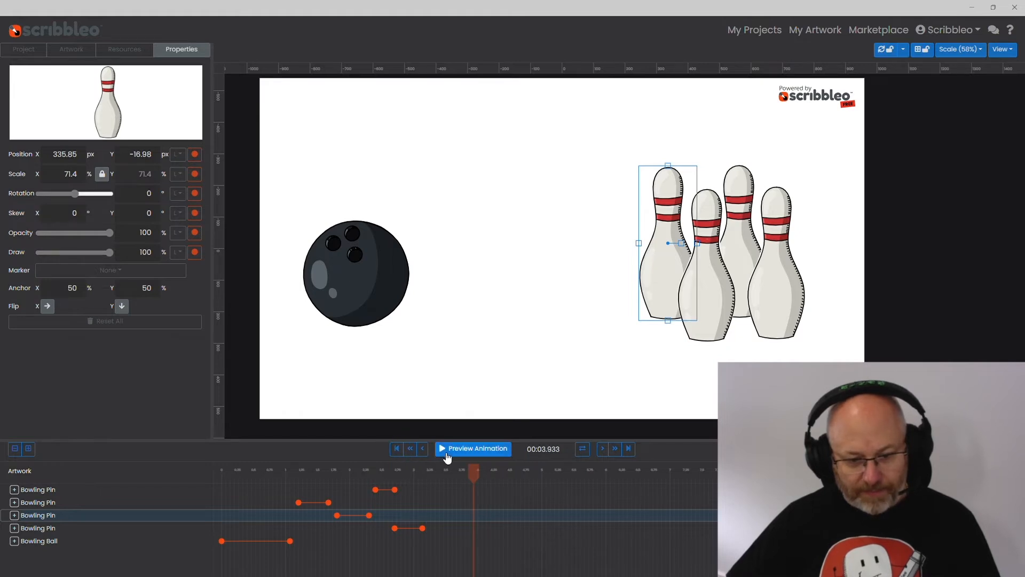
{"action": "left_click", "coordinate": [396, 449]}
{"action": "left_click", "coordinate": [460, 455]}
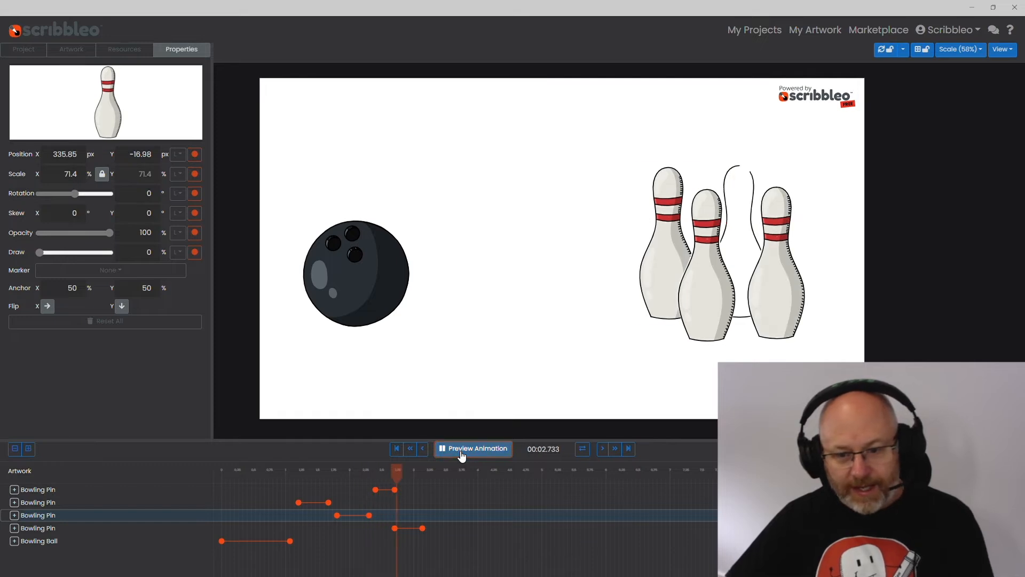
{"action": "left_click", "coordinate": [462, 454]}
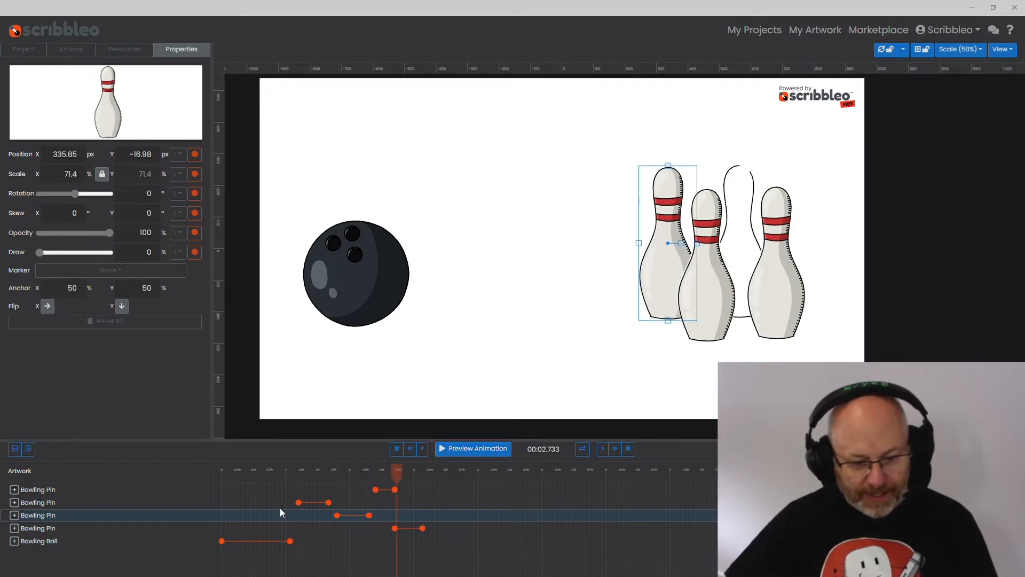
Keyframe the bowling ball's Rotation from 0° at 00:01.066 to 562.5° at 00:05.266 and preview the spin.
{"action": "left_click", "coordinate": [291, 543]}
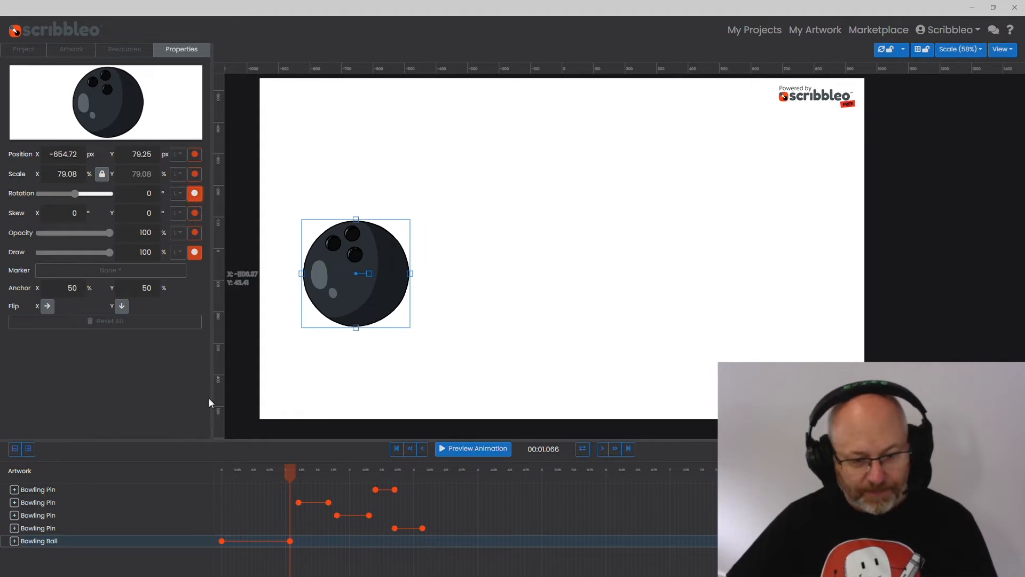
{"action": "left_click", "coordinate": [561, 467]}
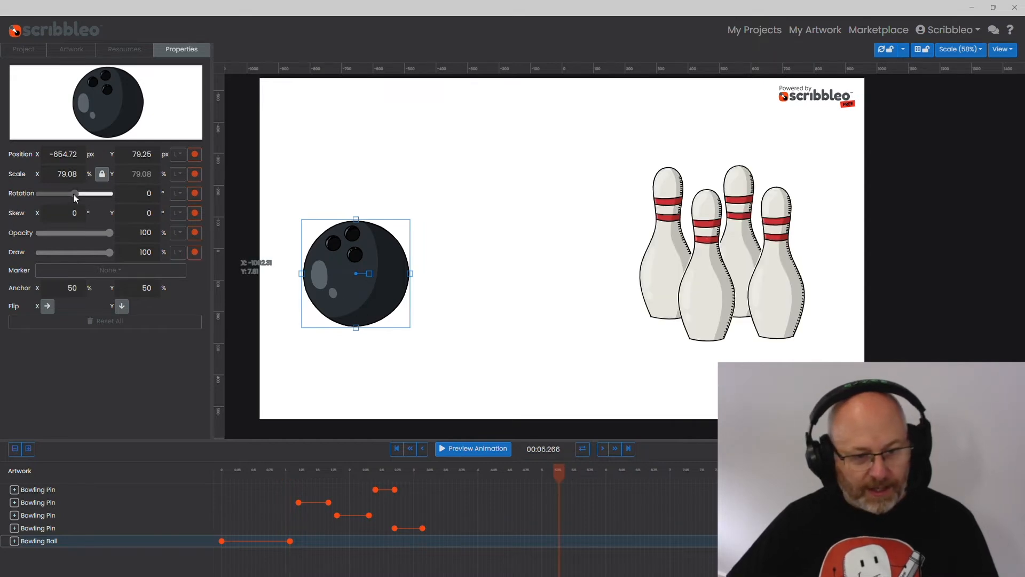
{"action": "left_click_drag", "start_coordinate": [75, 194], "coordinate": [93, 195]}
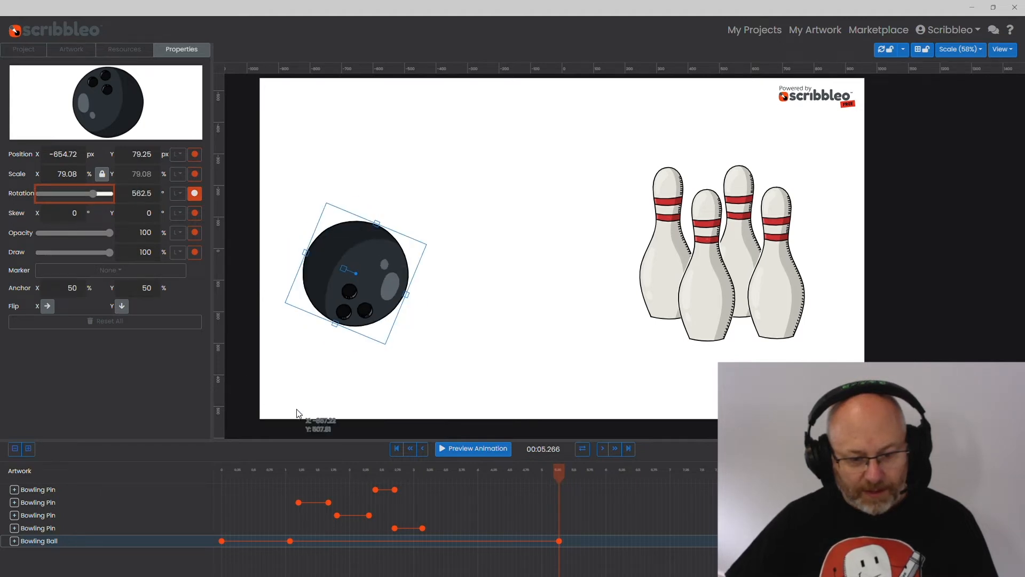
{"action": "left_click", "coordinate": [396, 449]}
{"action": "left_click", "coordinate": [474, 449]}
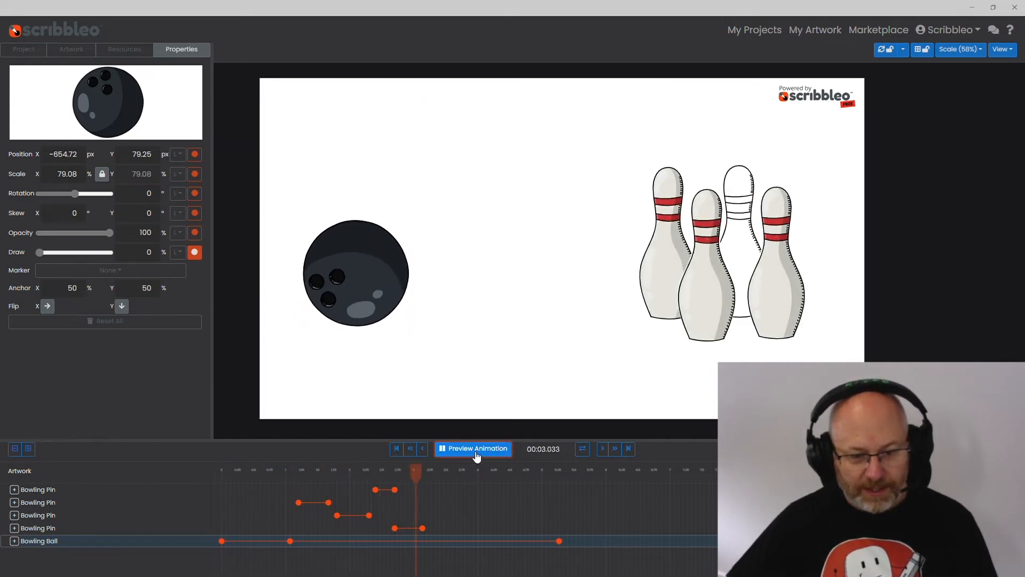
{"action": "left_click", "coordinate": [477, 451]}
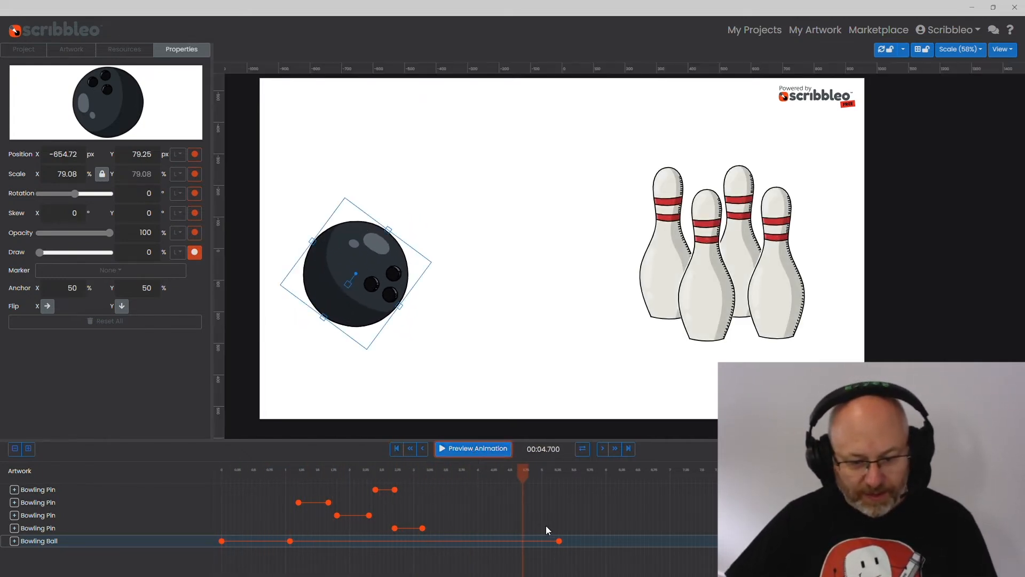
Set the ball's Rotation to 900° at the 00:05.266 keyframe and preview the spin.
{"action": "left_click", "coordinate": [560, 541]}
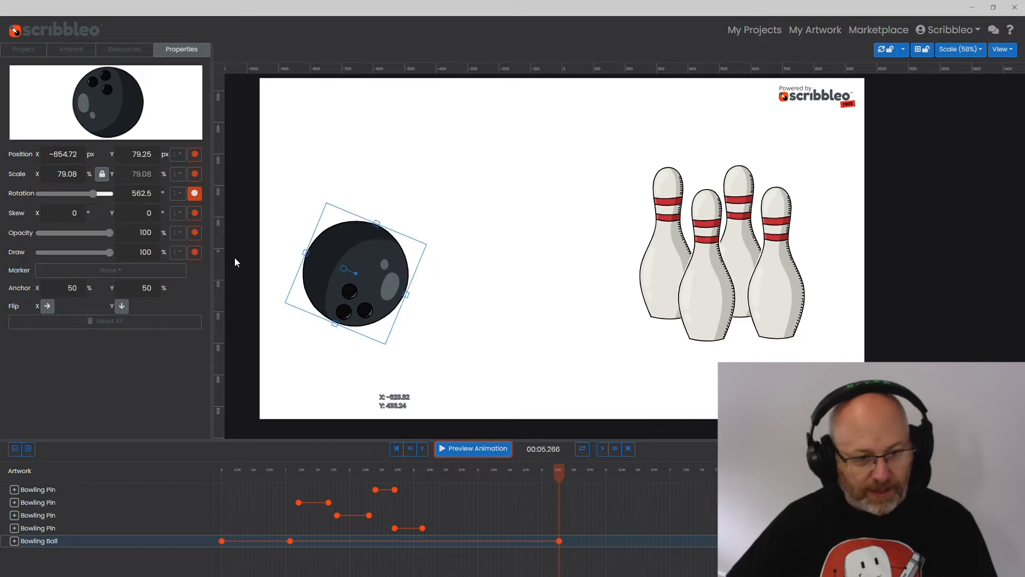
{"action": "double_click", "coordinate": [140, 197]}
{"action": "type", "text": "900"}
{"action": "key", "text": "Return"}
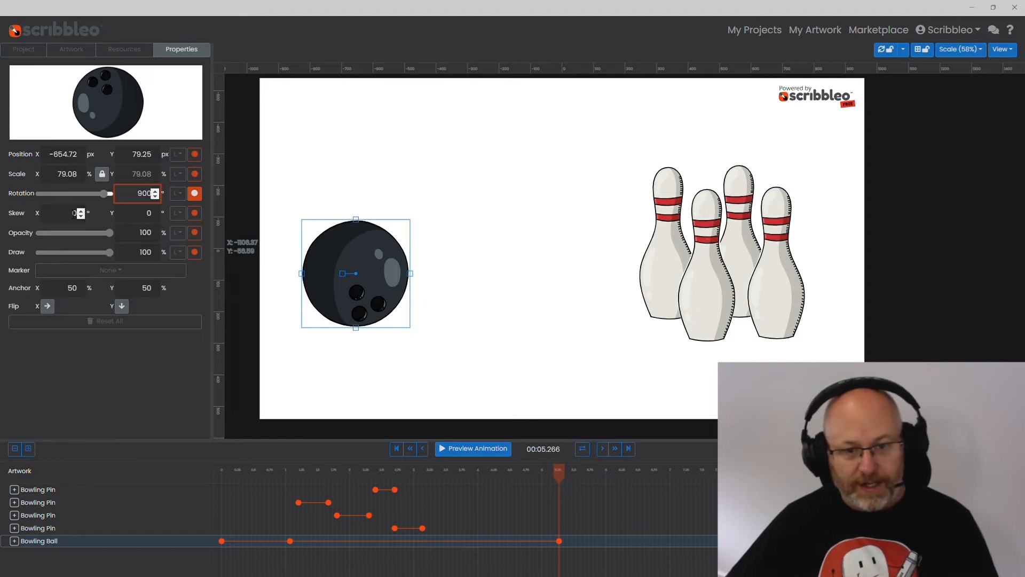
{"action": "left_click", "coordinate": [473, 450]}
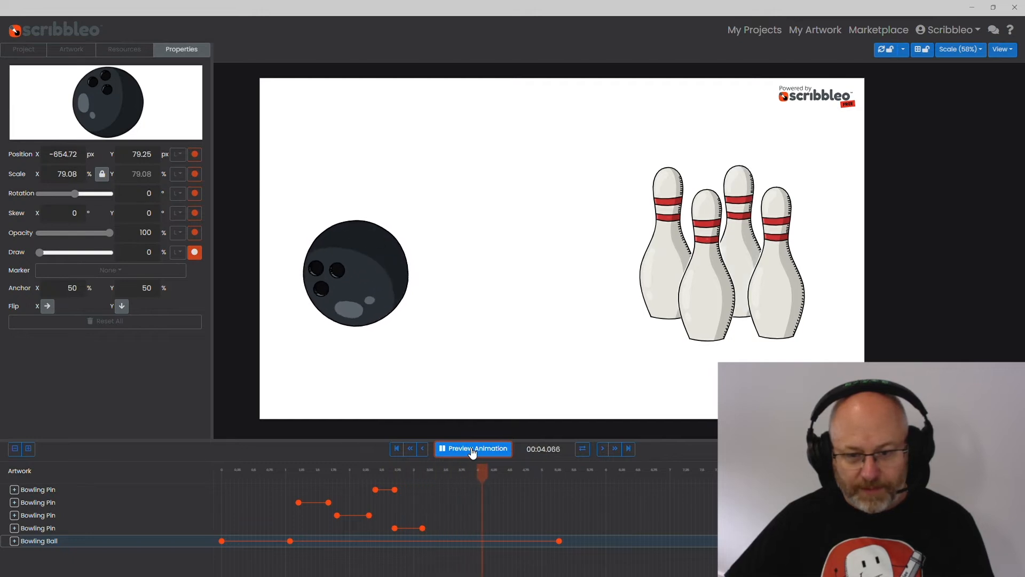
{"action": "left_click", "coordinate": [478, 452]}
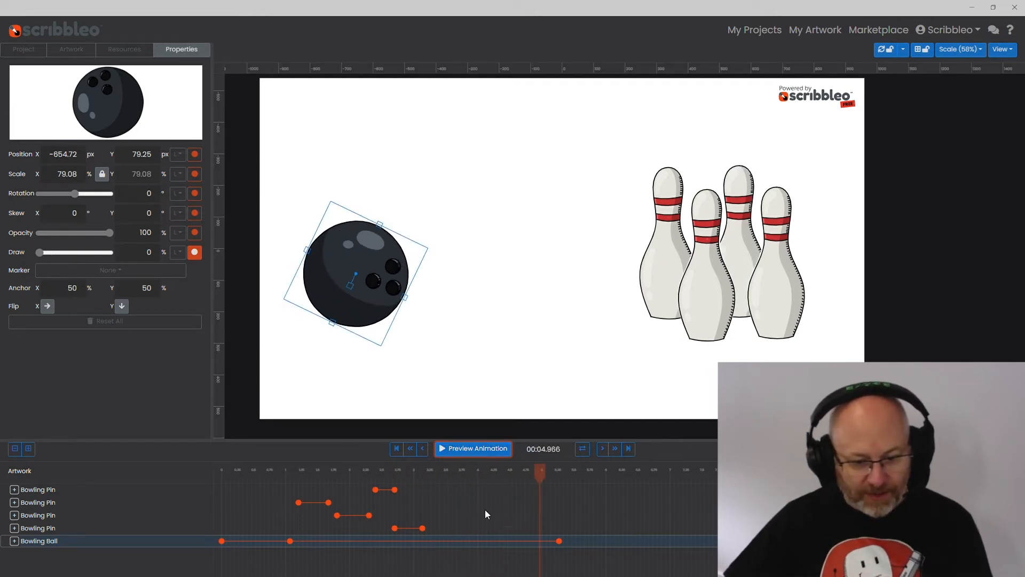
Keyframe the ball's Position from 00:01.066 to 00:05.266, moving it off canvas past the pins to about X 1162, and preview it.
{"action": "left_click", "coordinate": [291, 542]}
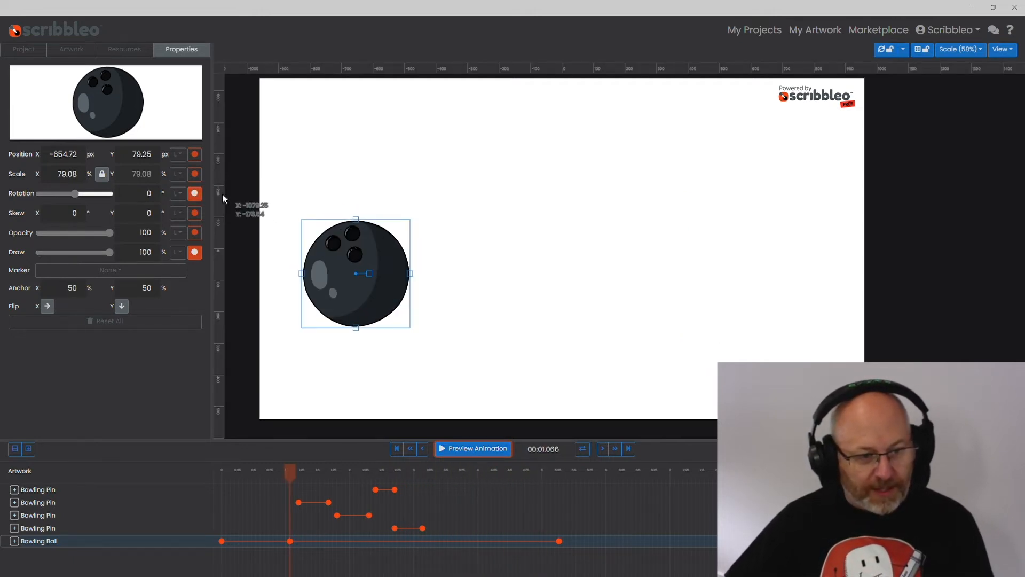
{"action": "left_click", "coordinate": [195, 155]}
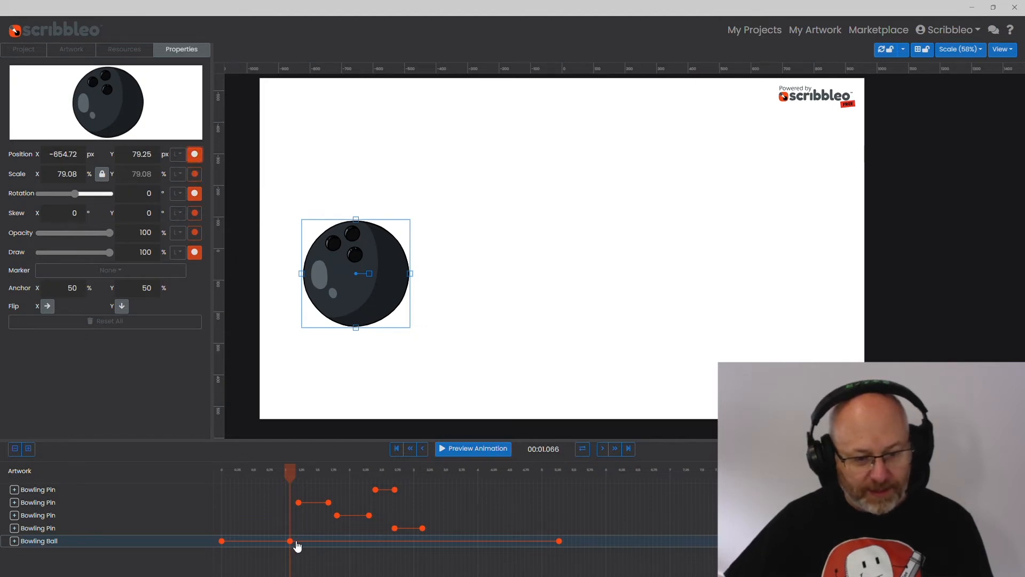
{"action": "left_click", "coordinate": [560, 542]}
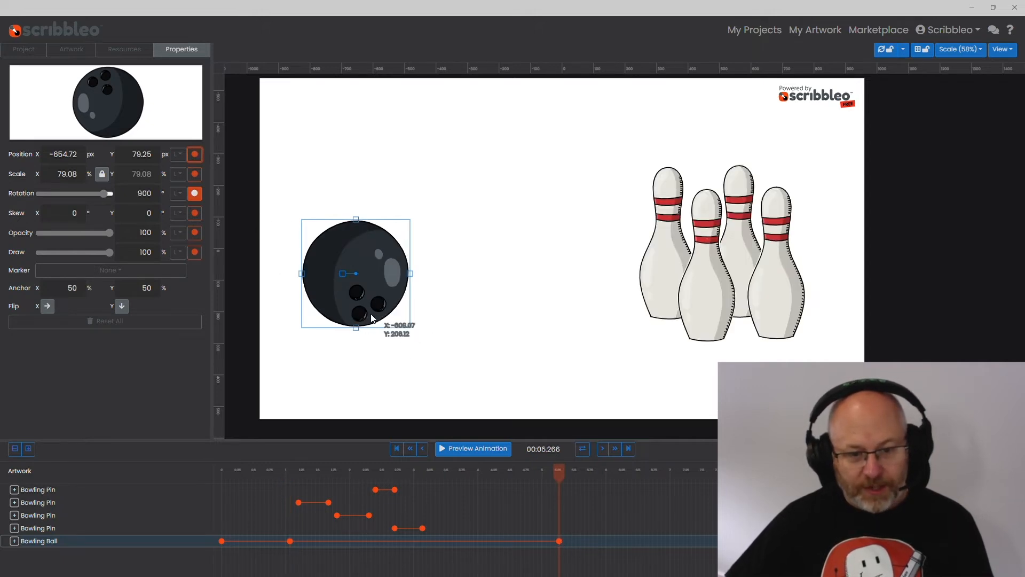
{"action": "left_click_drag", "start_coordinate": [357, 308], "coordinate": [931, 302]}
{"action": "left_click", "coordinate": [396, 448]}
{"action": "left_click", "coordinate": [459, 448]}
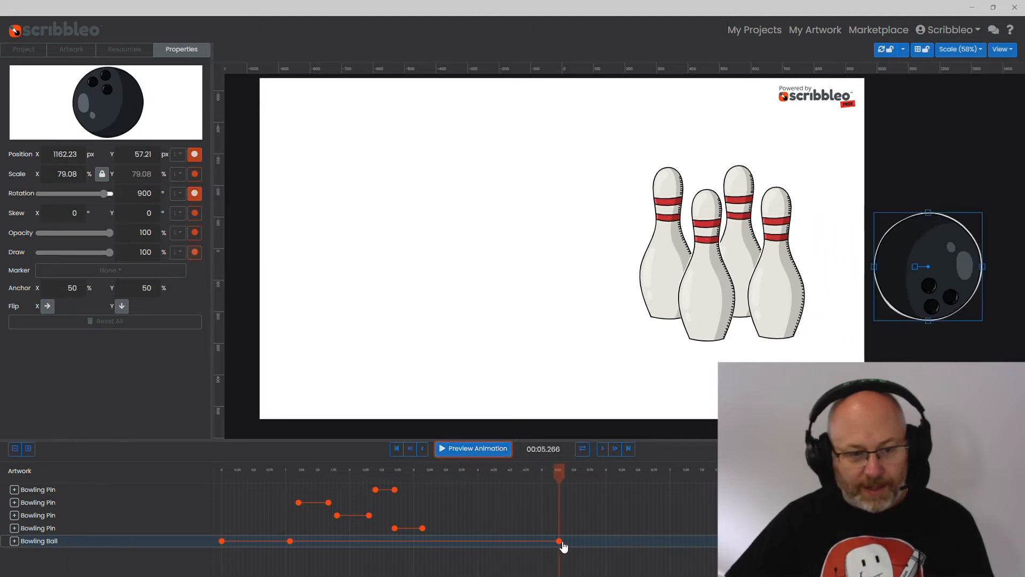
Set the ball's Y position to 80 px at both the 00:01.066 and 00:05.266 keyframes.
{"action": "left_click", "coordinate": [135, 156]}
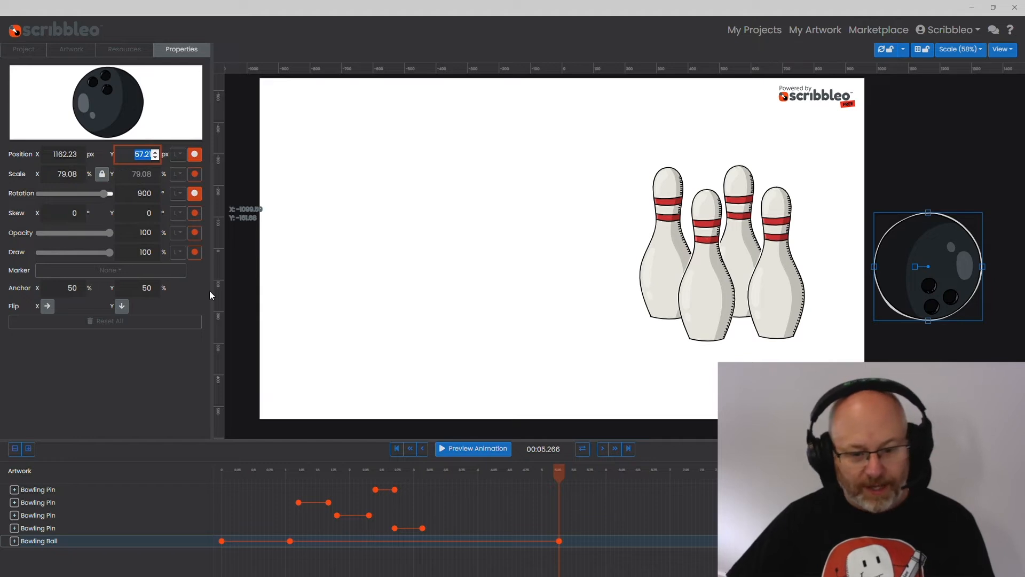
{"action": "left_click", "coordinate": [291, 541]}
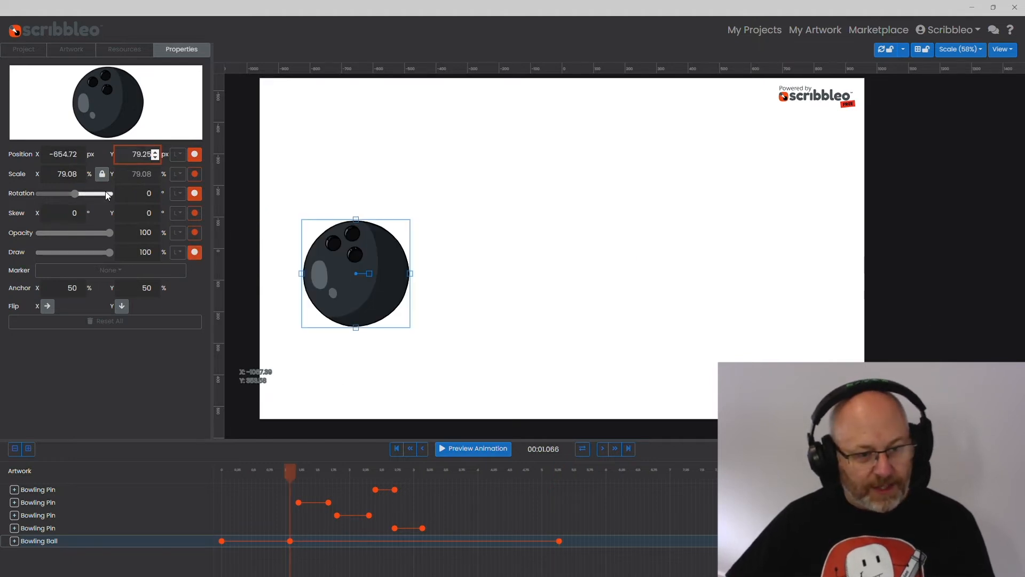
{"action": "double_click", "coordinate": [154, 155]}
{"action": "type", "text": "80"}
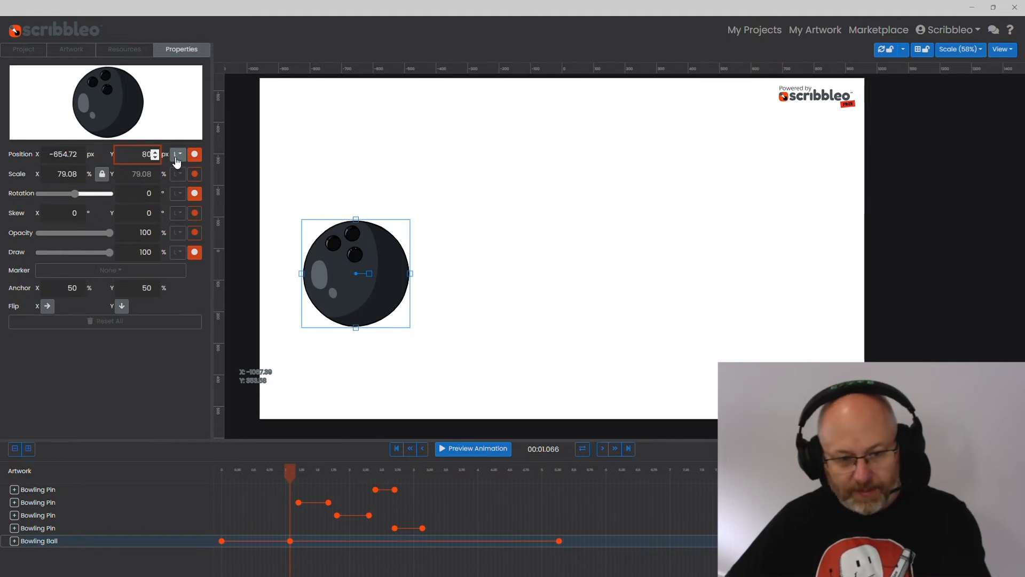
{"action": "left_click", "coordinate": [560, 541]}
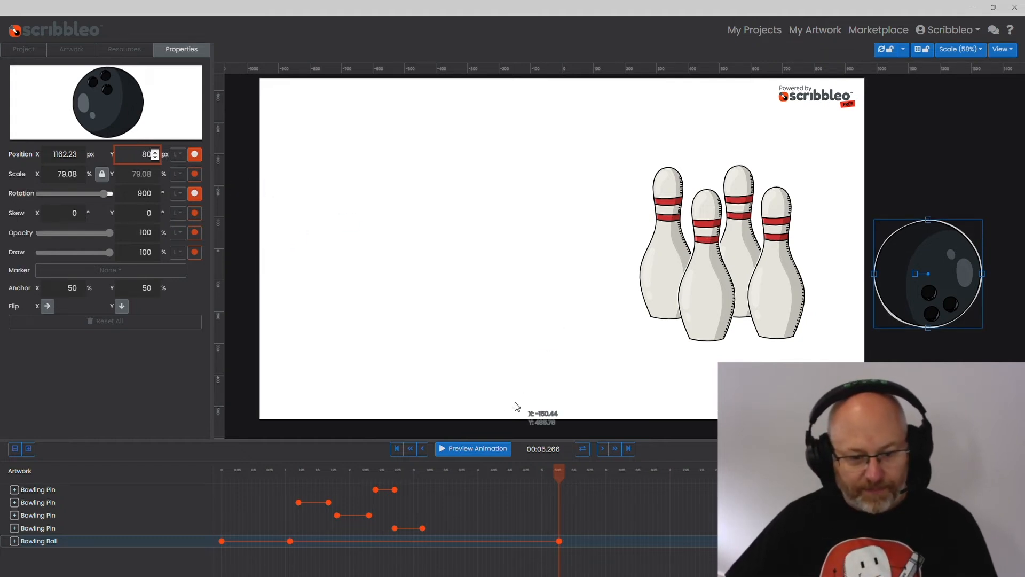
Preview the ball's level roll from the start and scrub back through its final moments near 00:05.200.
{"action": "left_click", "coordinate": [398, 449]}
{"action": "left_click", "coordinate": [470, 449]}
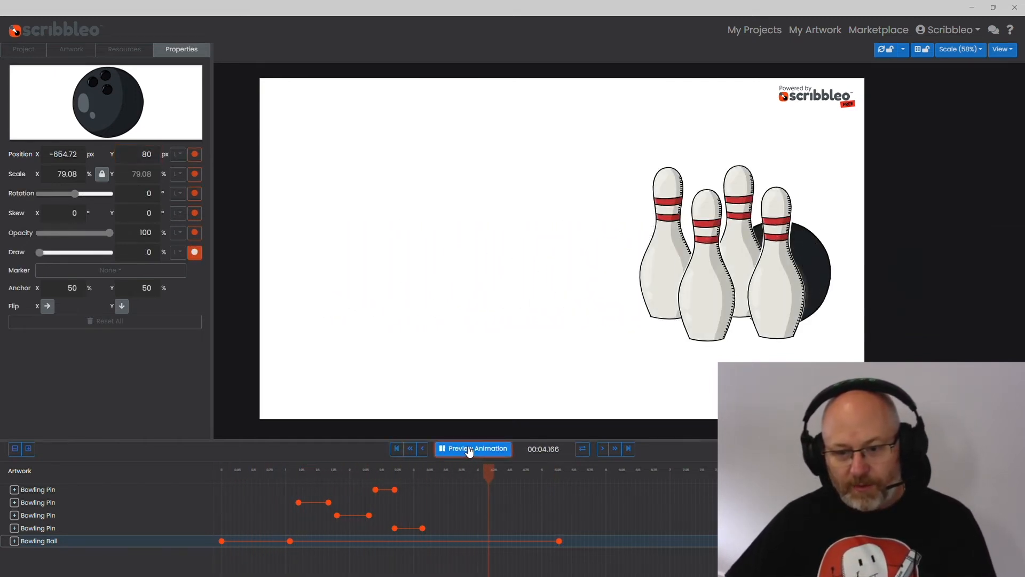
{"action": "left_click", "coordinate": [470, 449]}
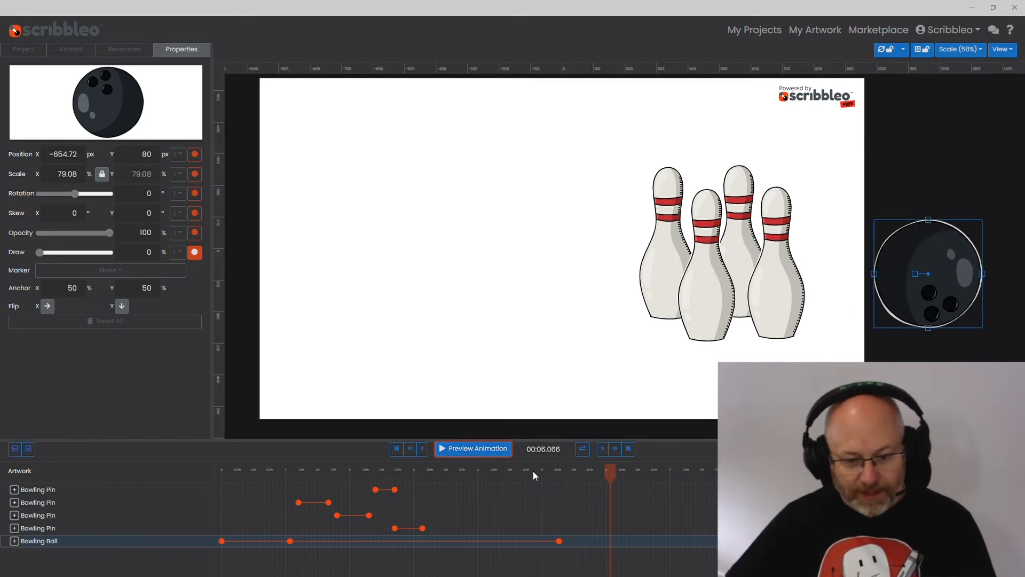
{"action": "left_click_drag", "start_coordinate": [533, 470], "coordinate": [563, 470]}
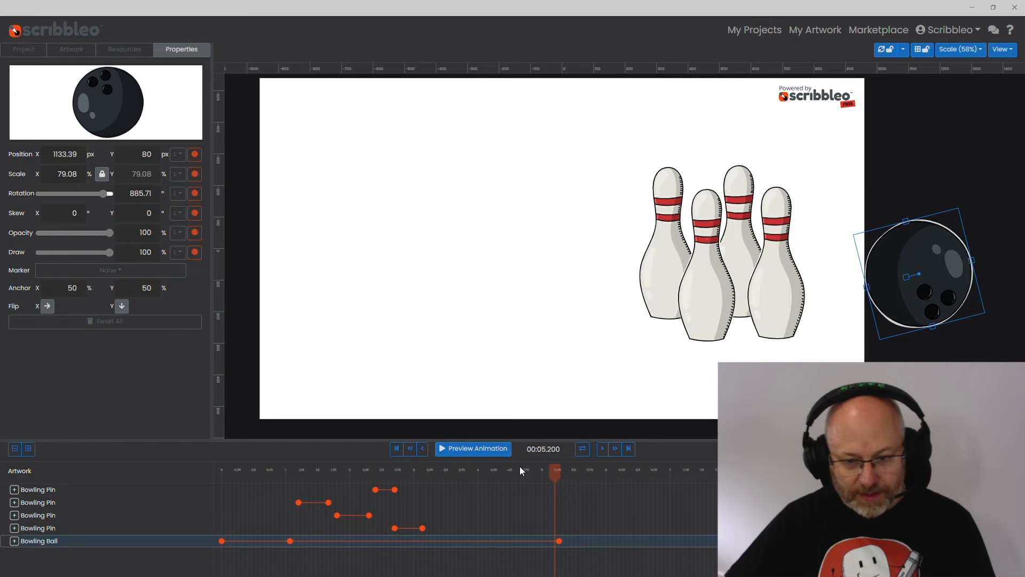
Keyframe the left pin's Position at 00:02.866 and lift it to about X 216, Y -190 at 00:03.433.
{"action": "left_click_drag", "start_coordinate": [521, 466], "coordinate": [405, 469]}
{"action": "left_click", "coordinate": [642, 246]}
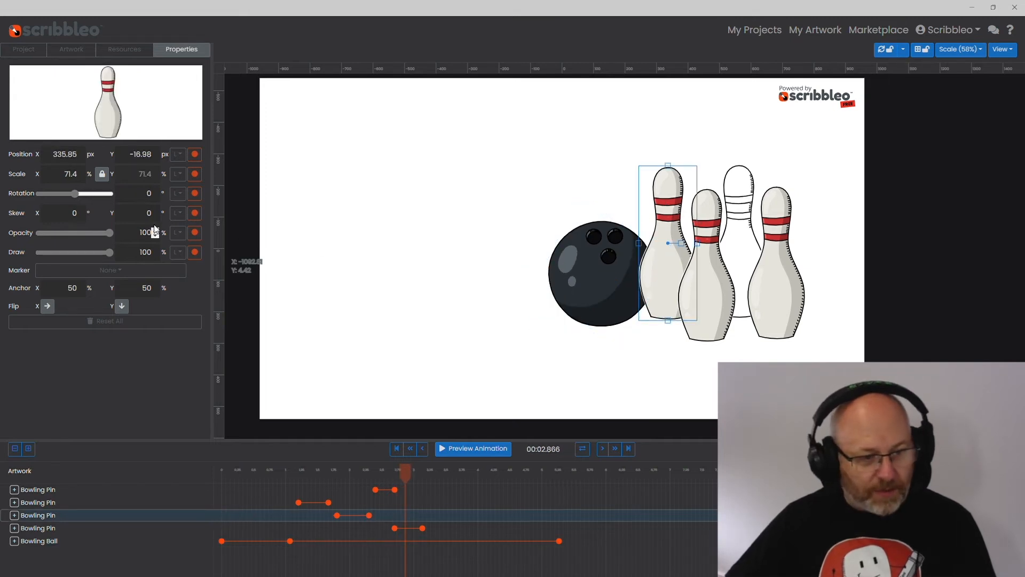
{"action": "left_click", "coordinate": [196, 155]}
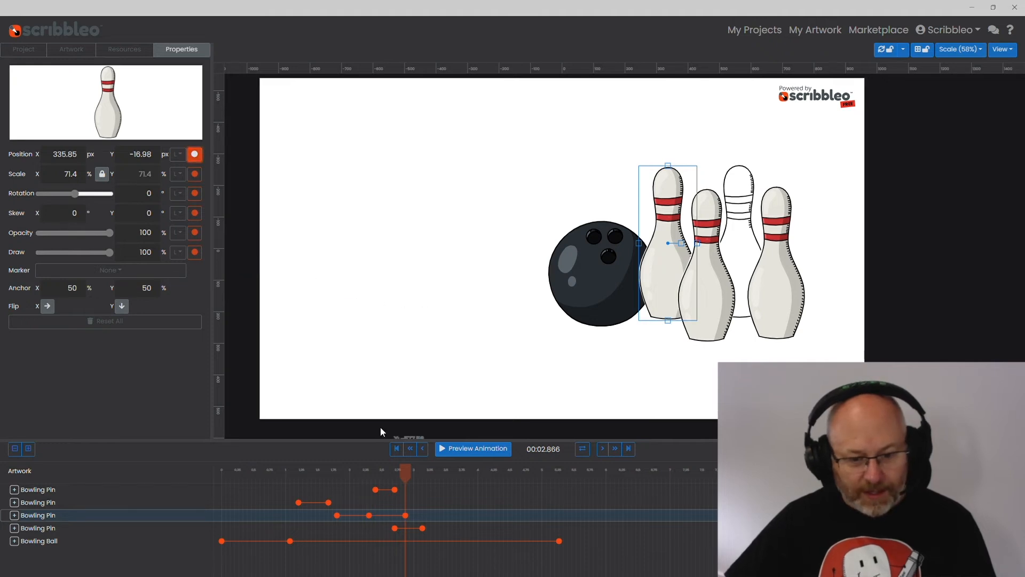
{"action": "left_click", "coordinate": [442, 469]}
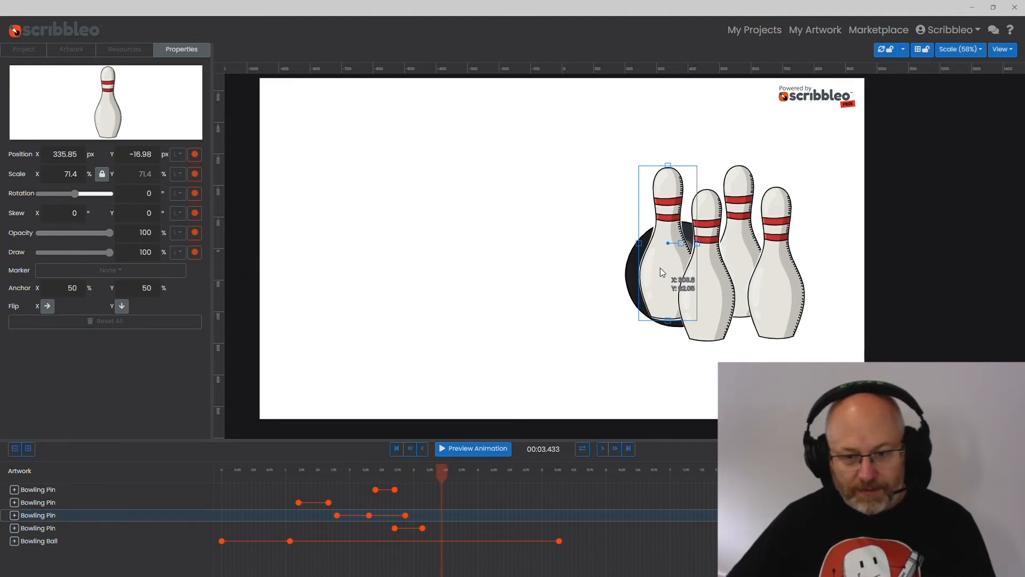
{"action": "left_click_drag", "start_coordinate": [663, 270], "coordinate": [627, 216]}
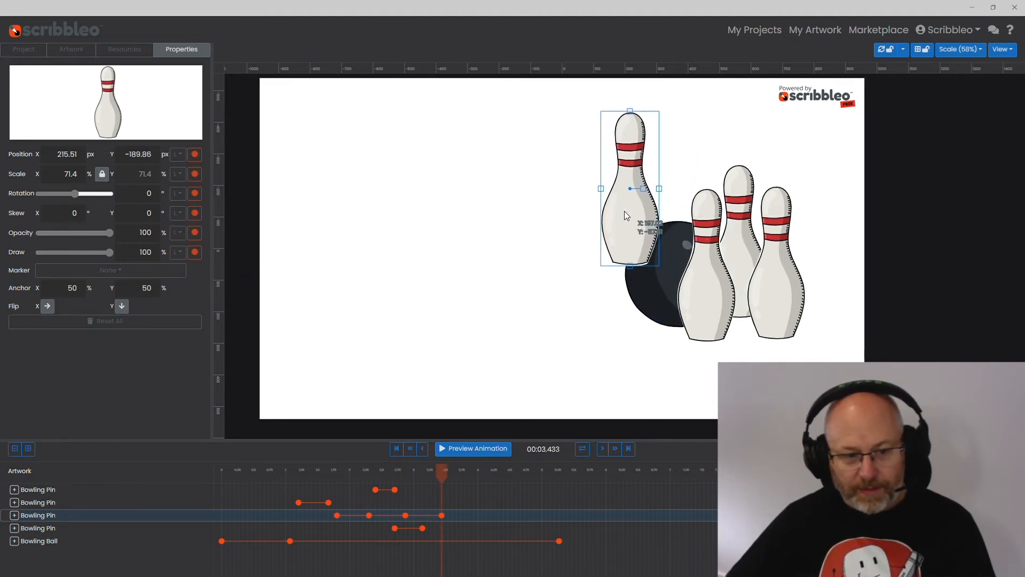
Keyframe the left pin's Rotation at 00:02.866, then at 00:03.433 tilt it to about -34° and raise it to about X 168, Y -244.
{"action": "left_click", "coordinate": [408, 517]}
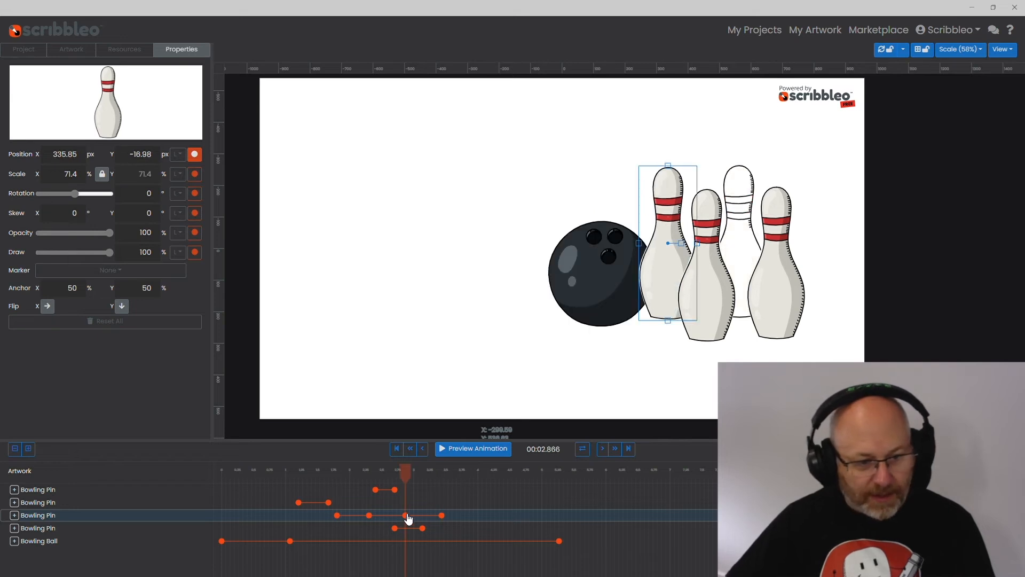
{"action": "left_click", "coordinate": [196, 194]}
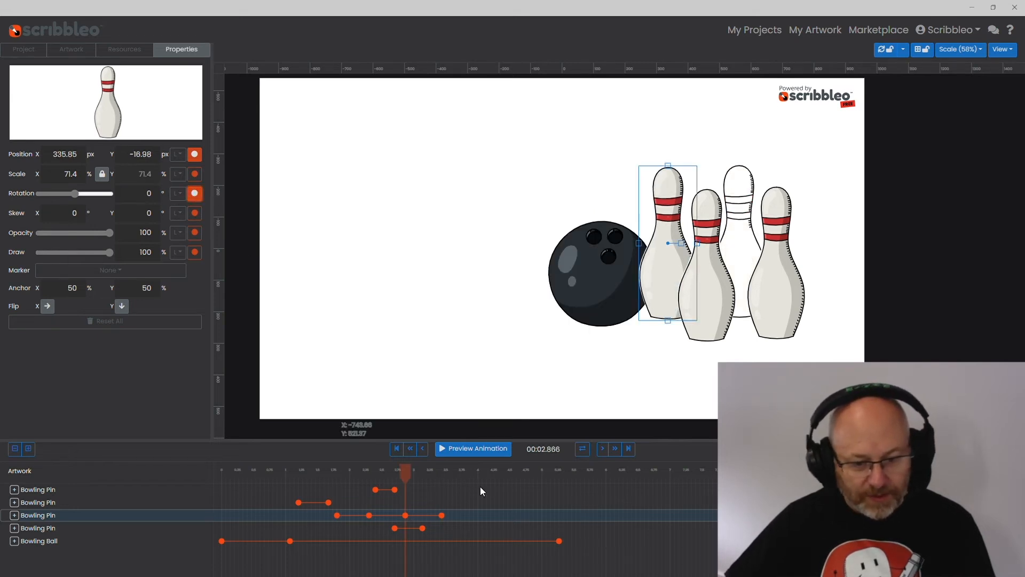
{"action": "left_click", "coordinate": [442, 516]}
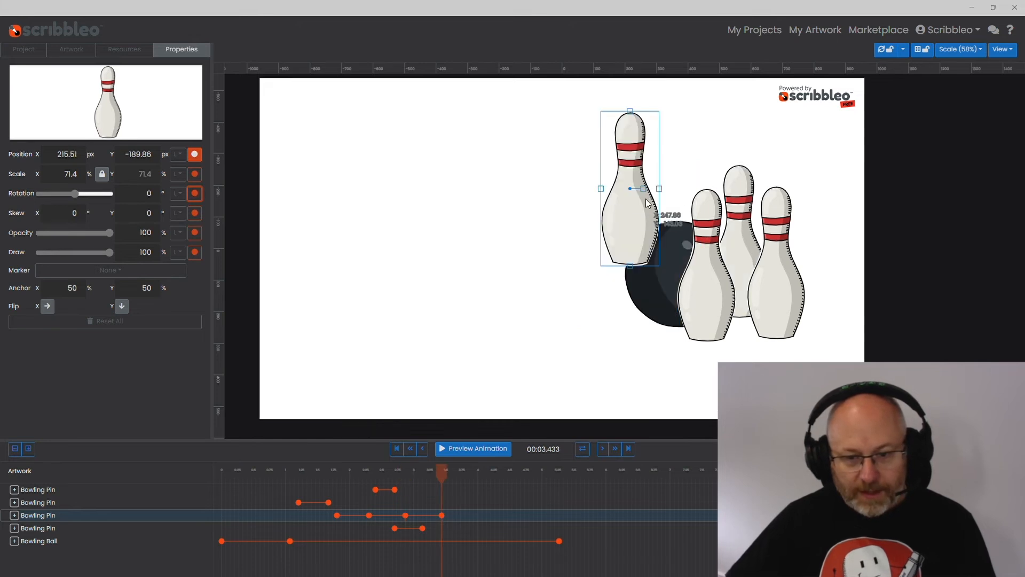
{"action": "left_click_drag", "start_coordinate": [647, 203], "coordinate": [635, 167]}
Keyframe the left pin falling and landing on its side, compress its fall keyframes to end at about 00:03.7, and preview the motion.
{"action": "left_click_drag", "start_coordinate": [440, 477], "coordinate": [475, 473]}
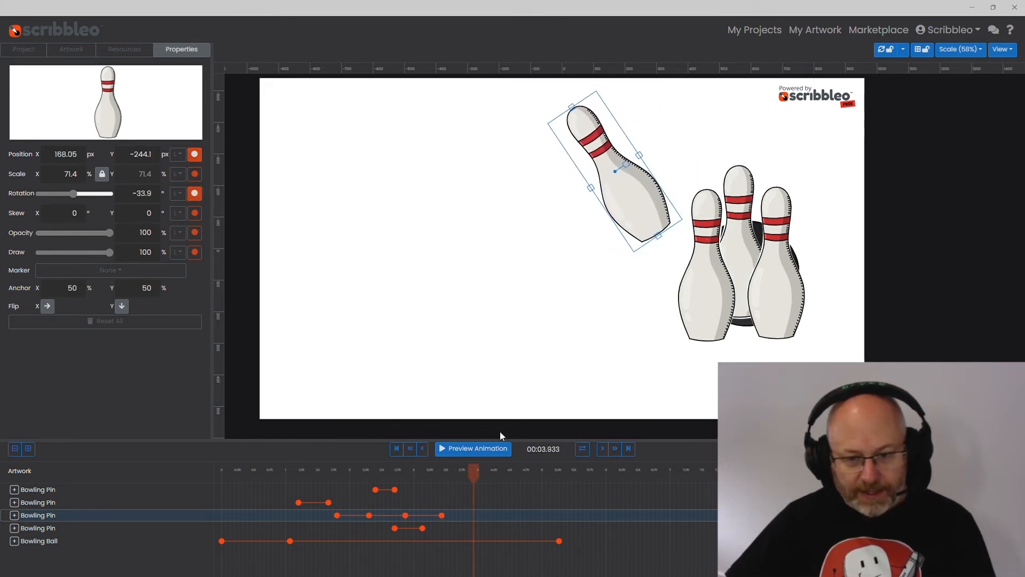
{"action": "left_click_drag", "start_coordinate": [630, 214], "coordinate": [558, 282]}
{"action": "left_click", "coordinate": [513, 470]}
{"action": "left_click", "coordinate": [473, 449]}
{"action": "left_click_drag", "start_coordinate": [513, 515], "coordinate": [461, 515]}
{"action": "left_click", "coordinate": [456, 452]}
{"action": "left_click", "coordinate": [455, 451]}
Keyframe the front pin tipping over from about 00:03.1 to 00:04.5, ending near X 596, Y 188 at Rotation 88°, and preview it.
{"action": "left_click", "coordinate": [707, 267]}
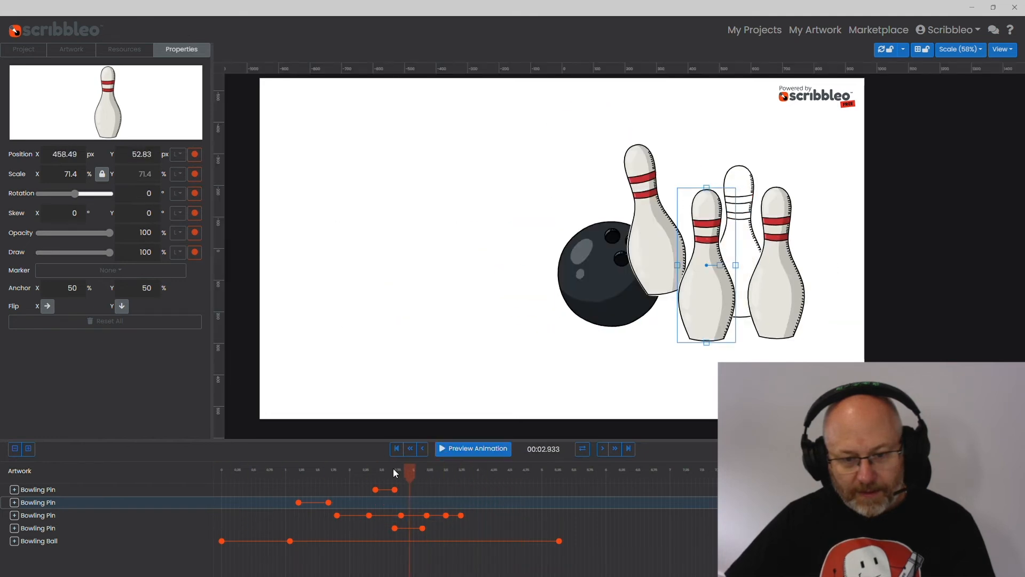
{"action": "left_click", "coordinate": [422, 472]}
{"action": "left_click", "coordinate": [195, 154]}
{"action": "left_click", "coordinate": [453, 472]}
{"action": "left_click_drag", "start_coordinate": [720, 265], "coordinate": [718, 272]}
{"action": "left_click", "coordinate": [485, 470]}
{"action": "left_click", "coordinate": [512, 470]}
{"action": "left_click_drag", "start_coordinate": [711, 288], "coordinate": [728, 328]}
{"action": "left_click", "coordinate": [481, 451]}
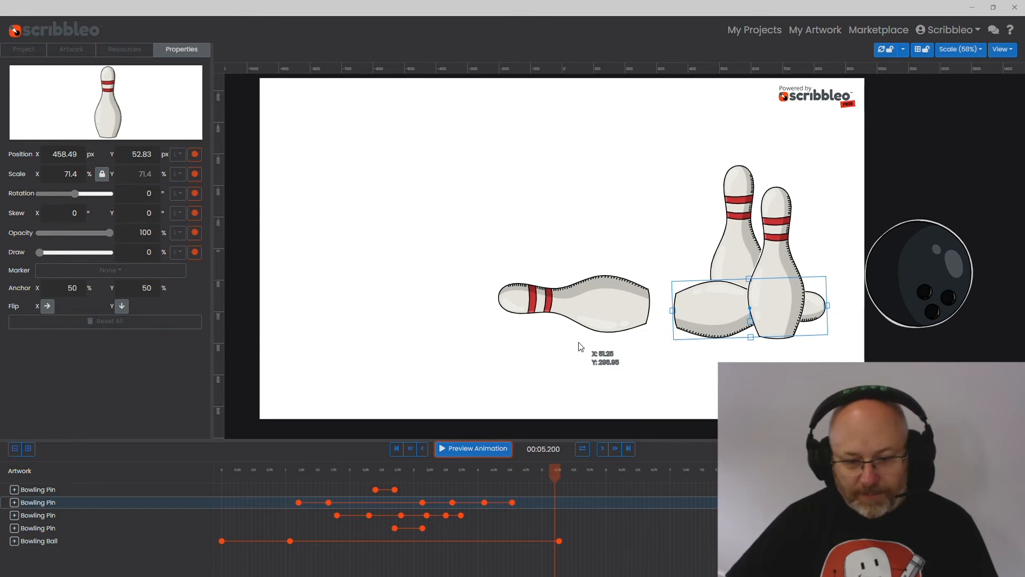
{"action": "left_click", "coordinate": [504, 471]}
{"action": "left_click", "coordinate": [516, 478]}
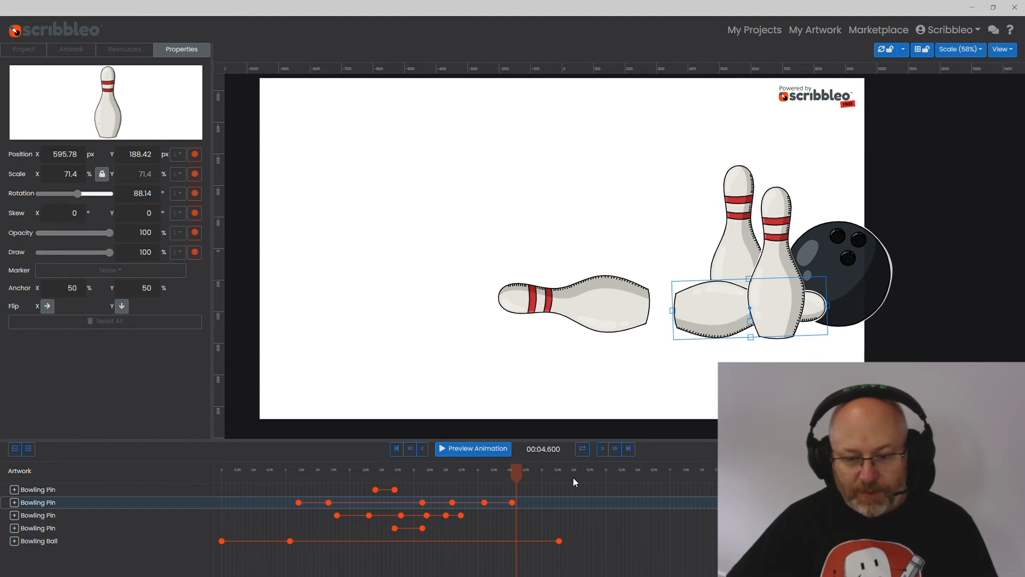
{"action": "left_click", "coordinate": [483, 450]}
Keyframe the back pin being lifted and knocked onto its side among the other fallen pins, and preview the result.
{"action": "left_click", "coordinate": [442, 470]}
{"action": "left_click_drag", "start_coordinate": [739, 315], "coordinate": [747, 291]}
{"action": "left_click", "coordinate": [467, 470]}
{"action": "left_click_drag", "start_coordinate": [742, 289], "coordinate": [780, 314]}
{"action": "left_click", "coordinate": [496, 470]}
{"action": "left_click", "coordinate": [512, 470]}
{"action": "left_click", "coordinate": [476, 451]}
Keyframe the rightmost pin flying up and falling onto its side among the other pins, and preview the result.
{"action": "left_click", "coordinate": [453, 471]}
{"action": "left_click", "coordinate": [489, 470]}
{"action": "left_click_drag", "start_coordinate": [777, 273], "coordinate": [818, 226]}
{"action": "left_click", "coordinate": [523, 470]}
{"action": "left_click_drag", "start_coordinate": [814, 243], "coordinate": [775, 326]}
{"action": "left_click", "coordinate": [545, 470]}
{"action": "left_click_drag", "start_coordinate": [775, 303], "coordinate": [765, 298]}
{"action": "left_click", "coordinate": [473, 449]}
Delay the ball's second keyframe to about 00:01.7 and preview the animation from the start.
{"action": "left_click_drag", "start_coordinate": [290, 542], "coordinate": [333, 542]}
{"action": "left_click", "coordinate": [473, 449]}
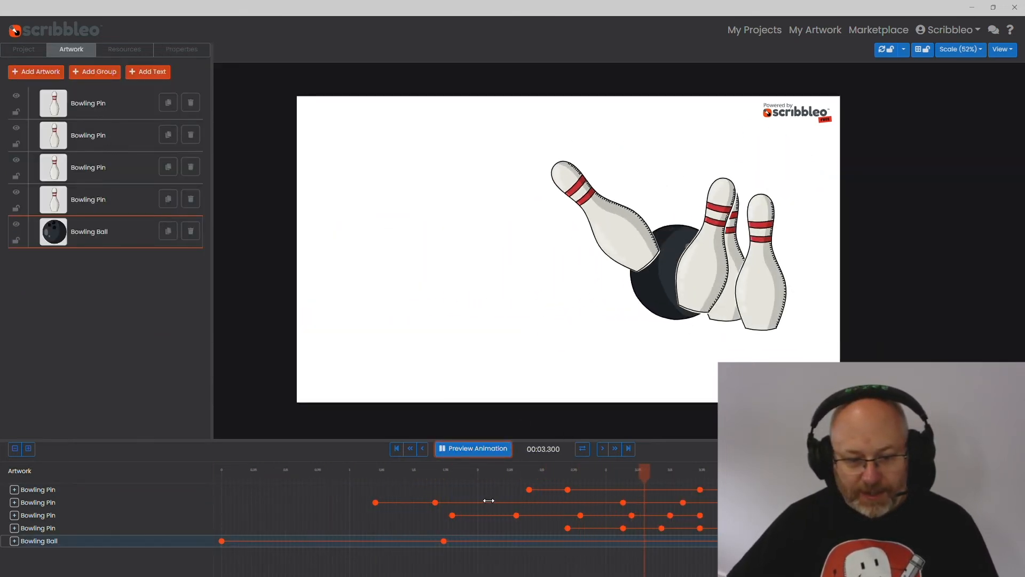
{"action": "left_click", "coordinate": [396, 448]}
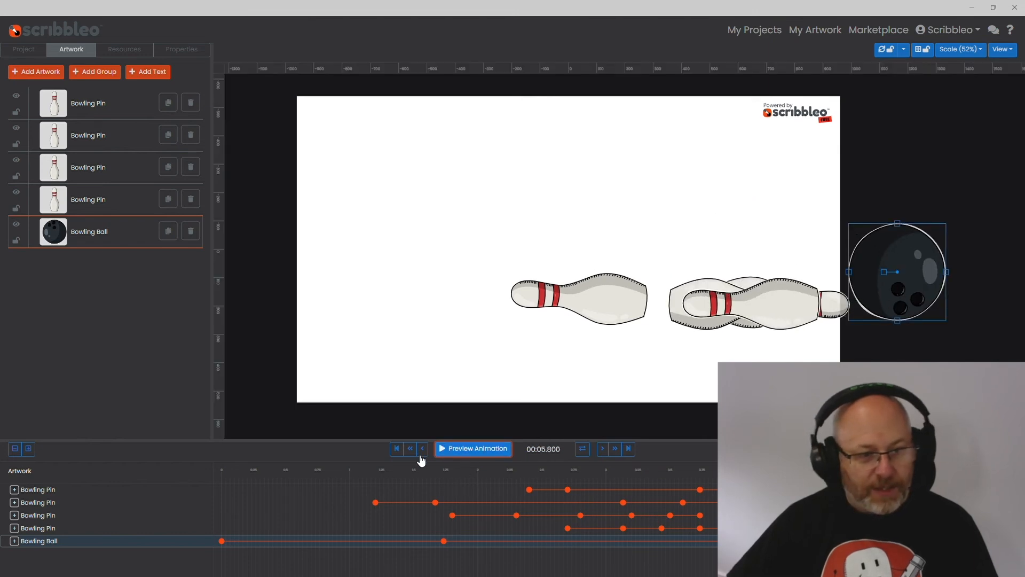
{"action": "left_click", "coordinate": [397, 449]}
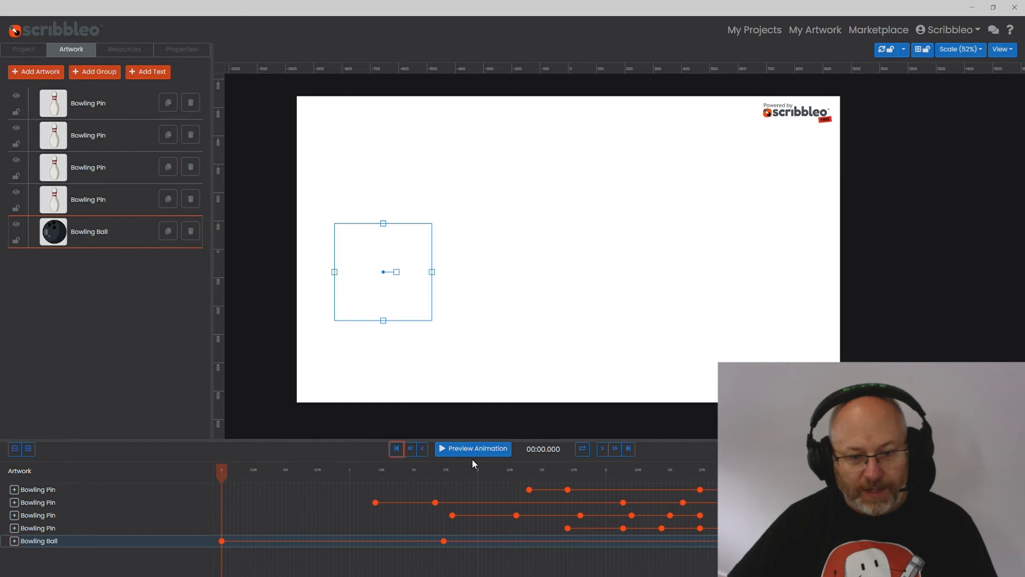
{"action": "left_click", "coordinate": [453, 461]}
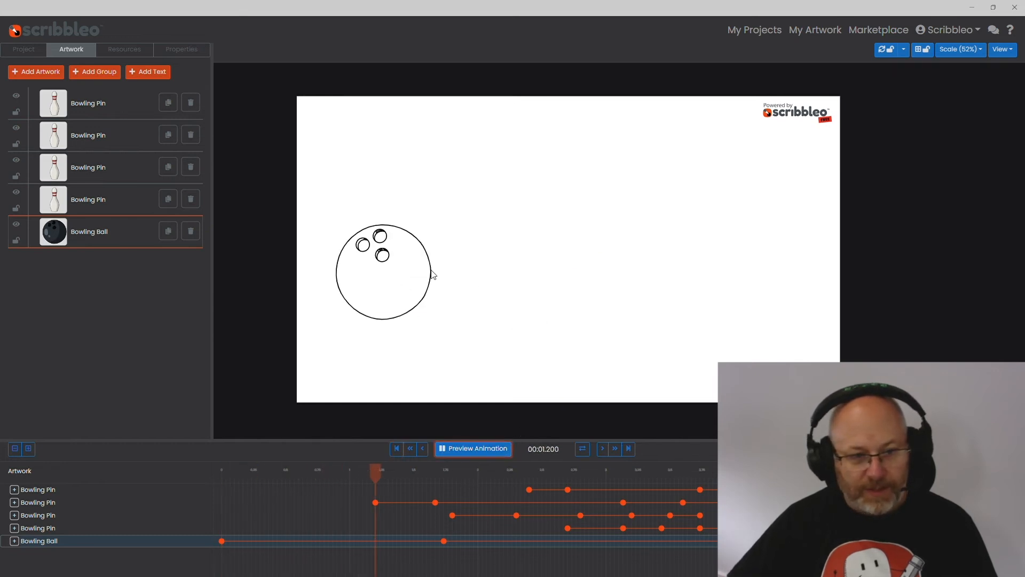
{"action": "left_click", "coordinate": [477, 450]}
{"action": "left_click", "coordinate": [397, 449]}
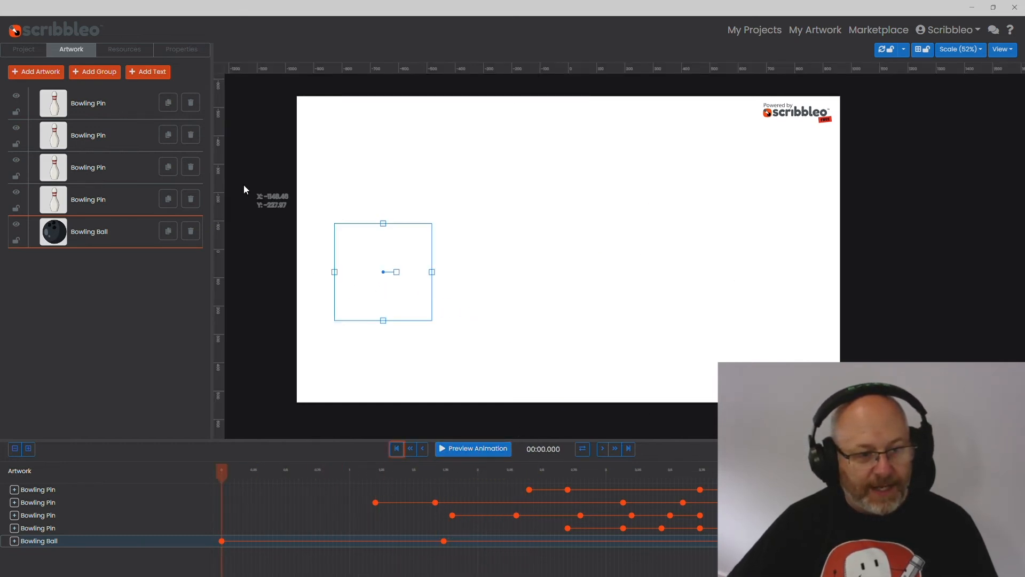
Open the marker selection and set Hand 1's drawing point on its pen tip.
{"action": "left_click", "coordinate": [125, 50]}
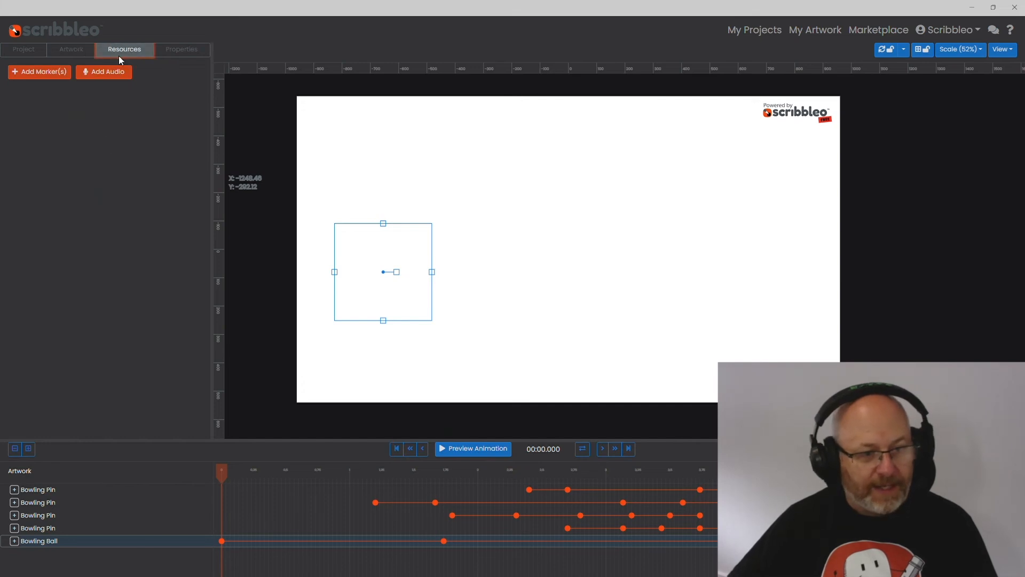
{"action": "left_click", "coordinate": [39, 73]}
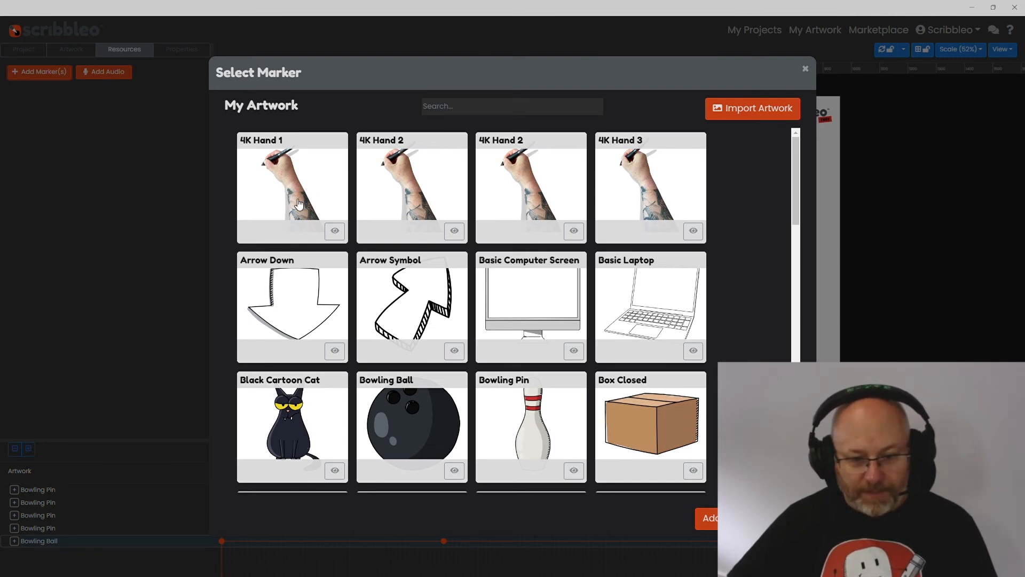
{"action": "scroll", "coordinate": [377, 305], "scroll_direction": "down", "scroll_amount": 10}
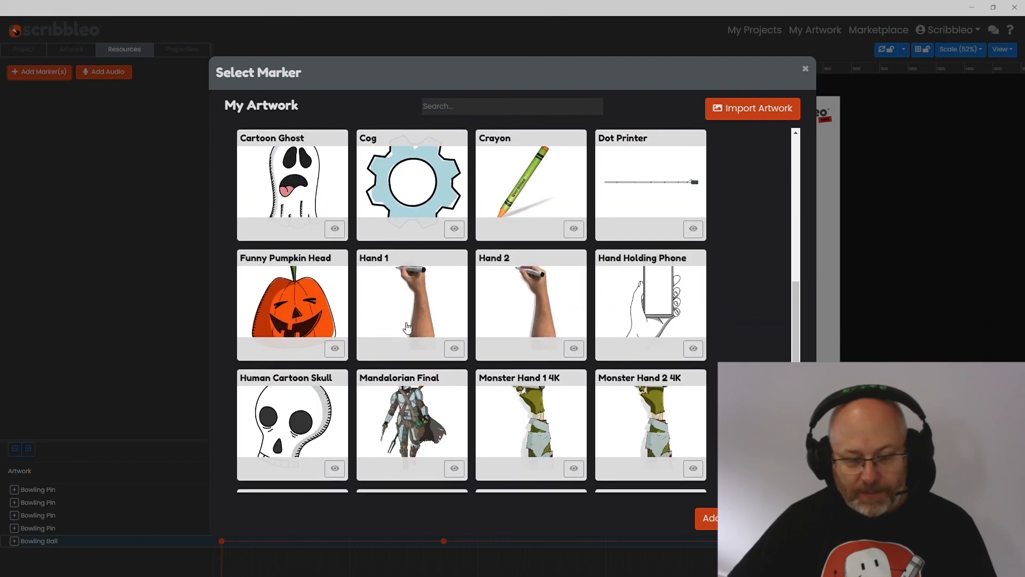
{"action": "left_click", "coordinate": [433, 351]}
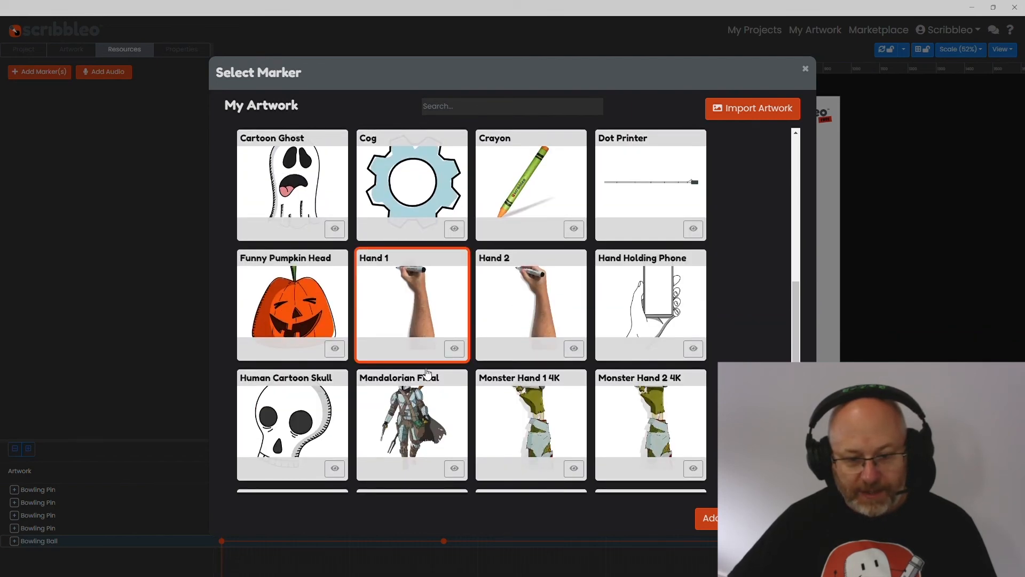
{"action": "left_click", "coordinate": [455, 348]}
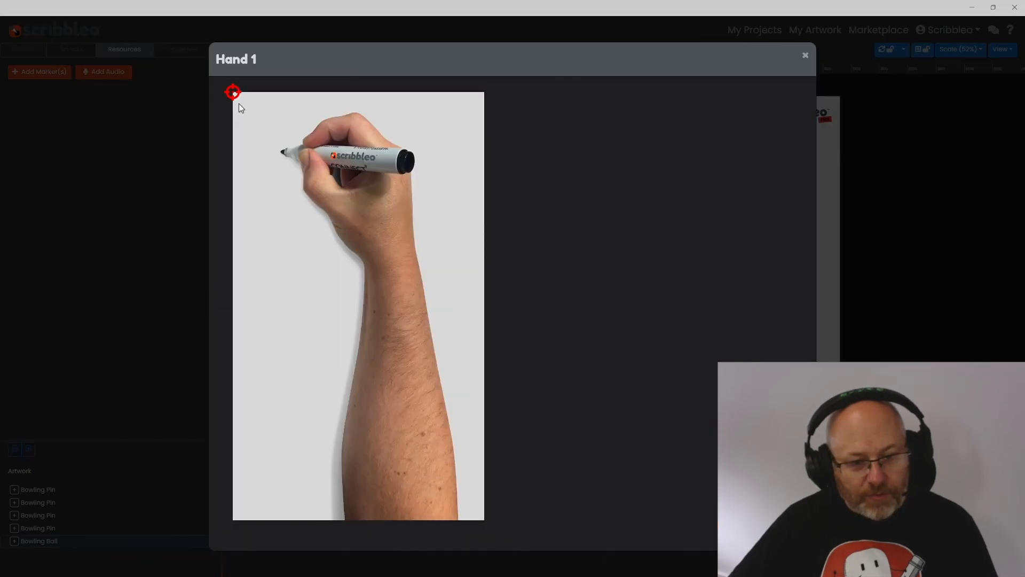
{"action": "left_click", "coordinate": [281, 151]}
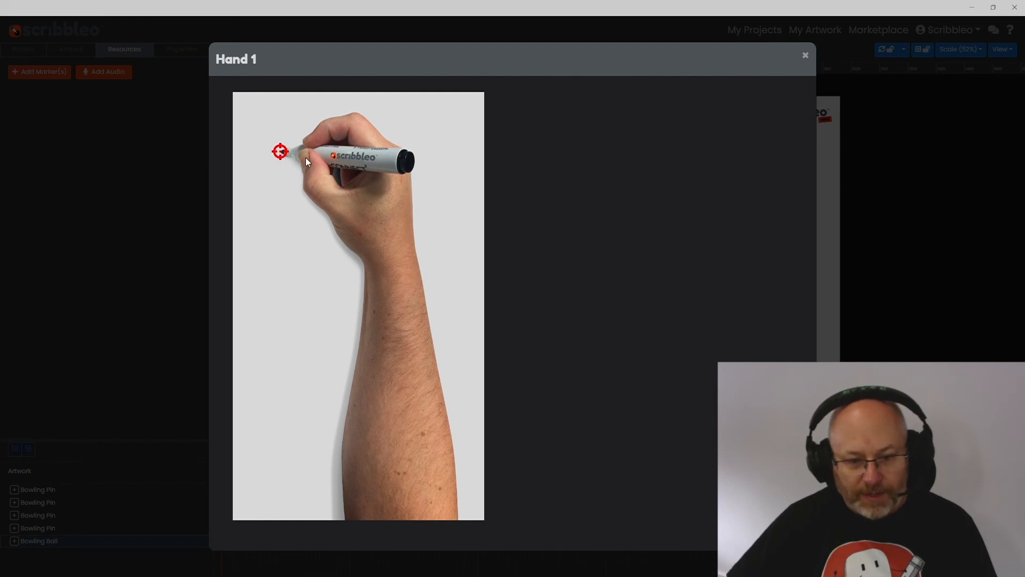
{"action": "left_click", "coordinate": [805, 55]}
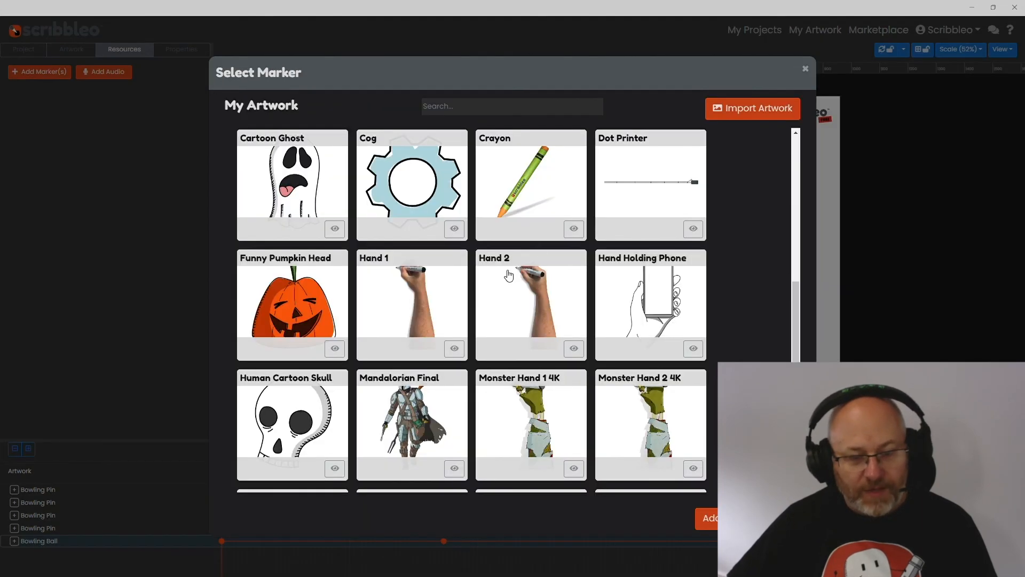
Set Hand 2's drawing point on its pen tip and add Hand 1 and Hand 2 to the project as draw markers.
{"action": "left_click", "coordinate": [576, 348]}
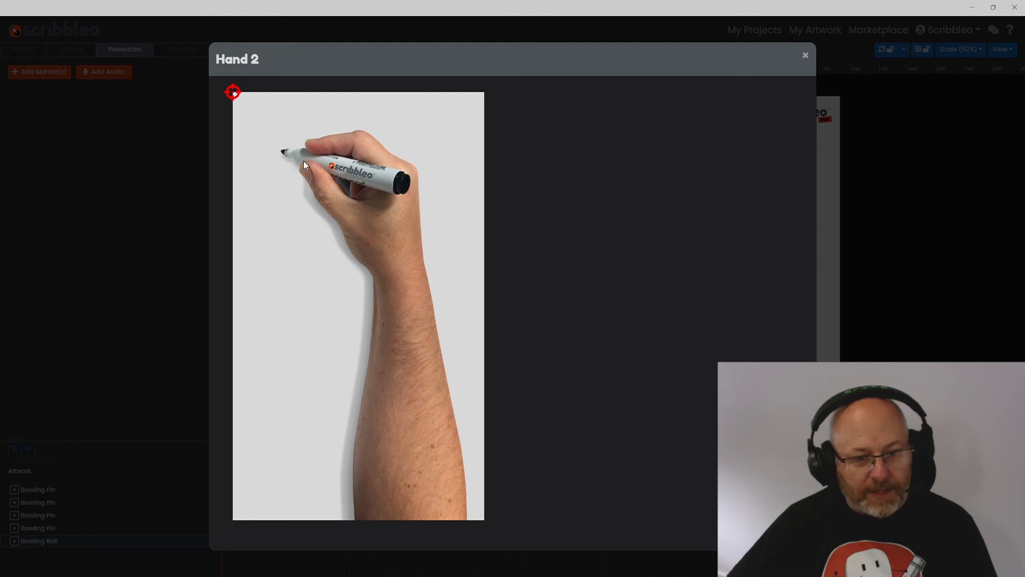
{"action": "left_click", "coordinate": [282, 151]}
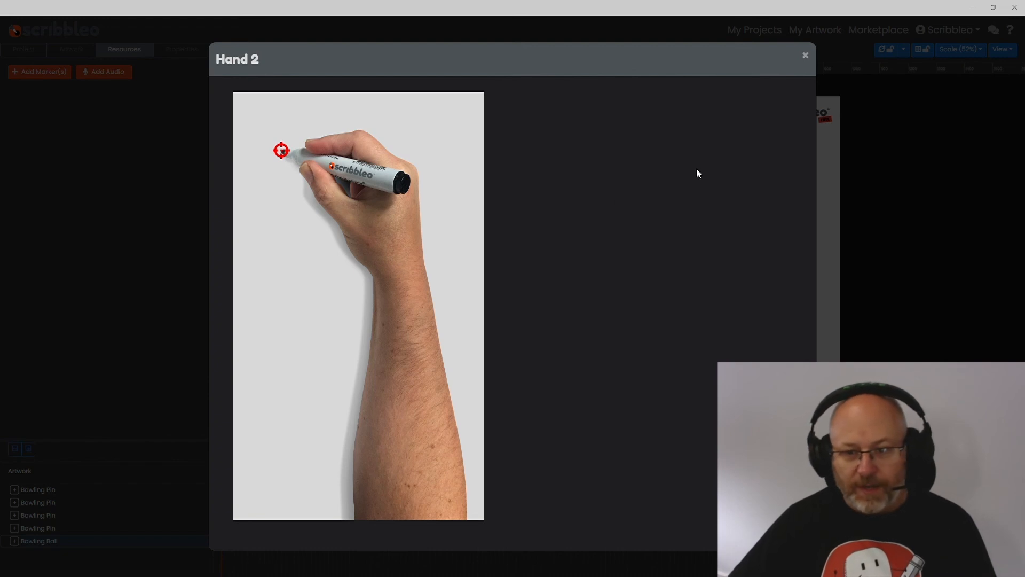
{"action": "left_click", "coordinate": [806, 56]}
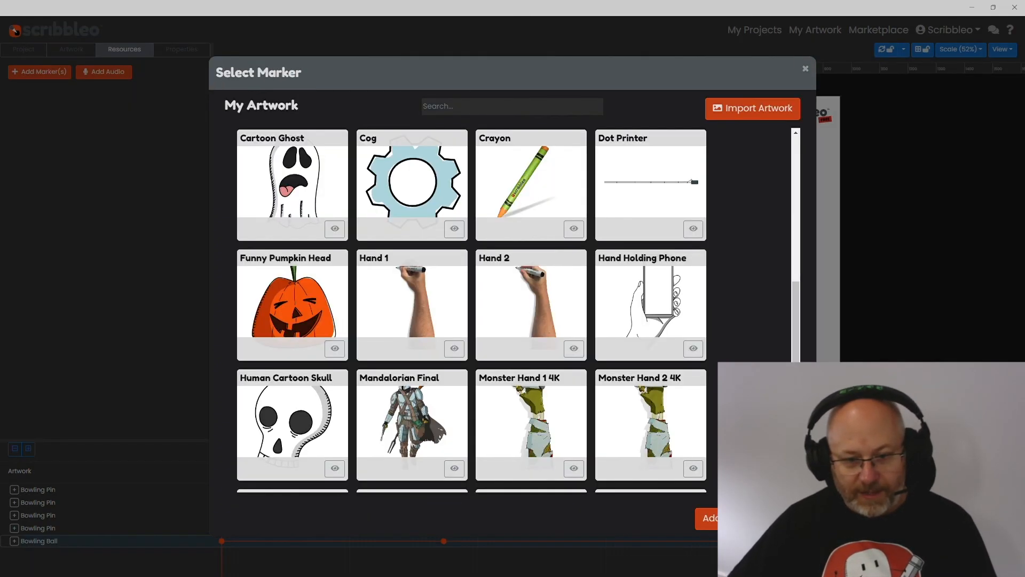
{"action": "left_click", "coordinate": [439, 299]}
{"action": "left_click", "coordinate": [542, 319]}
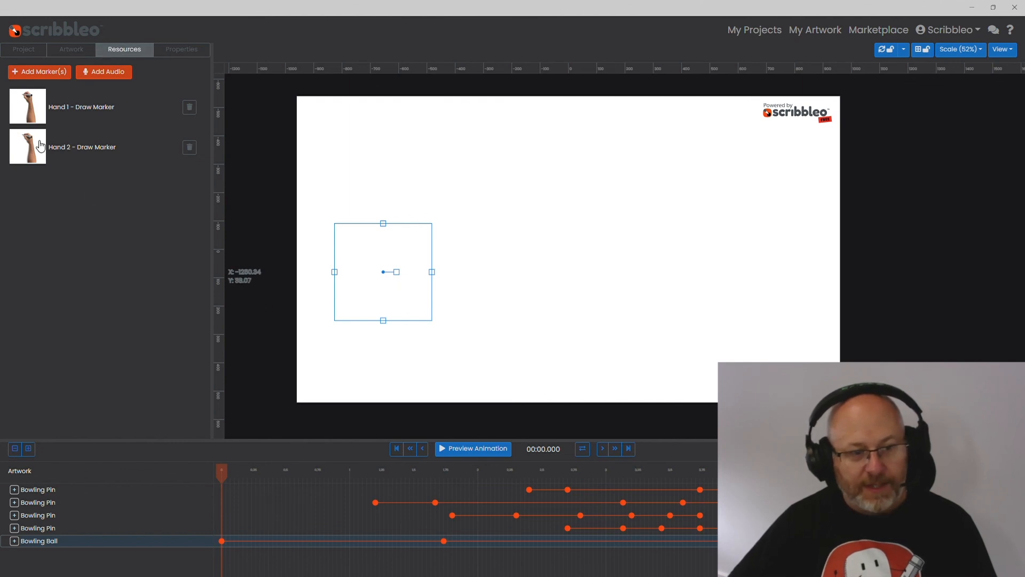
Preview the full animation of the ball knocking down all four pins.
{"action": "left_click", "coordinate": [71, 49]}
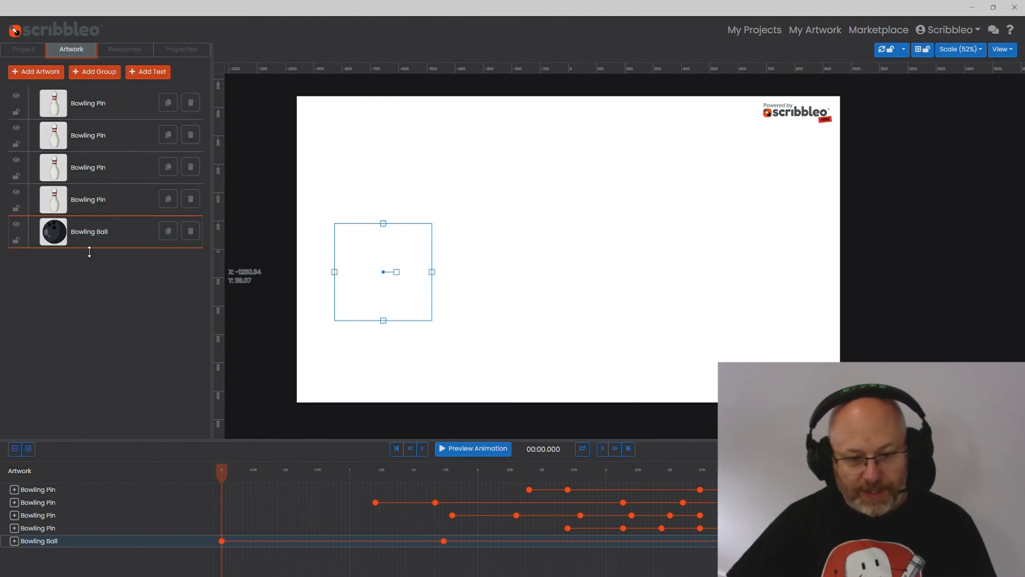
{"action": "left_click", "coordinate": [473, 449]}
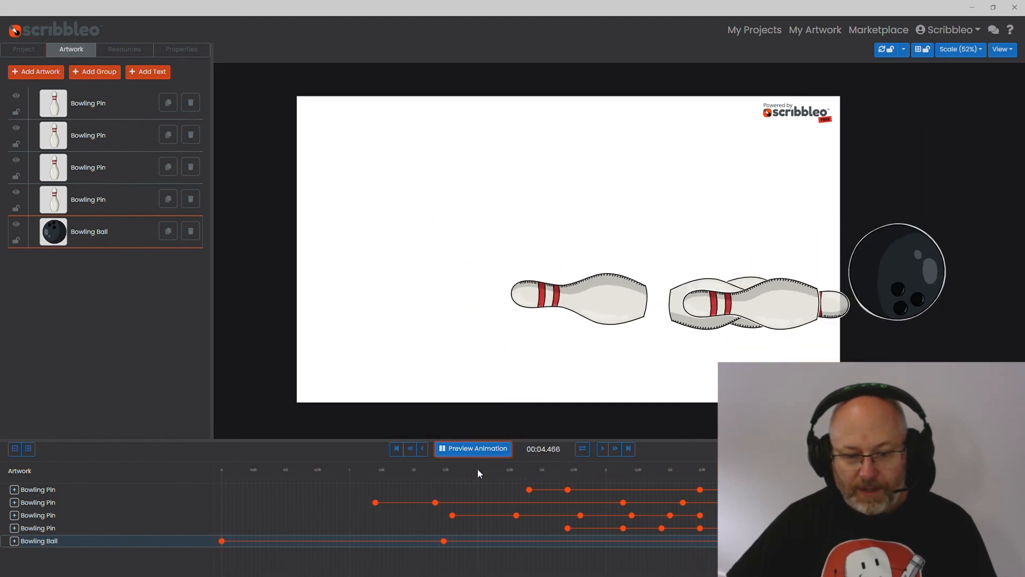
{"action": "left_click", "coordinate": [480, 455]}
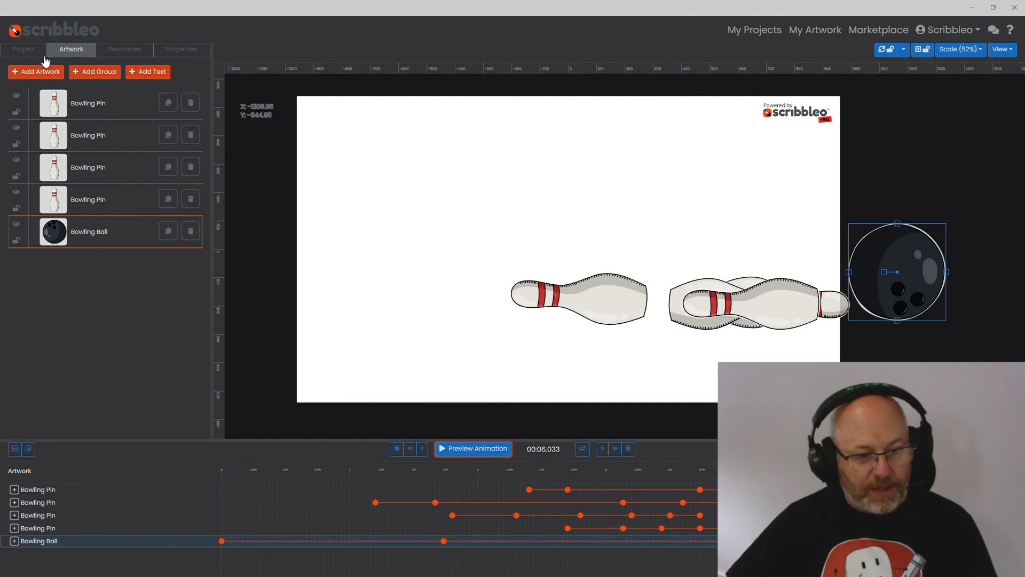
Start rendering the Bowling Balls animation as an Mp4 video.
{"action": "left_click", "coordinate": [23, 49]}
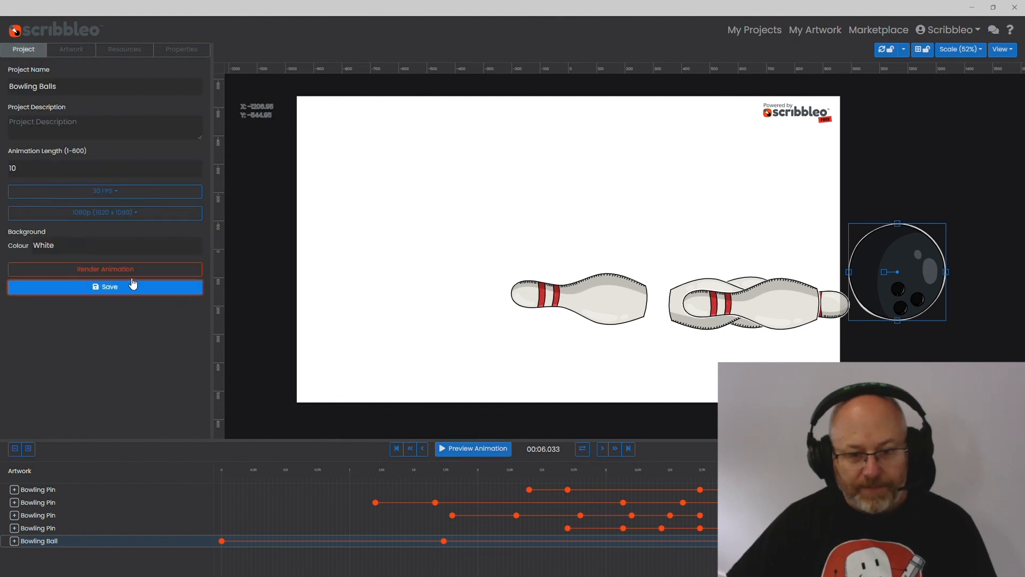
{"action": "left_click", "coordinate": [123, 270]}
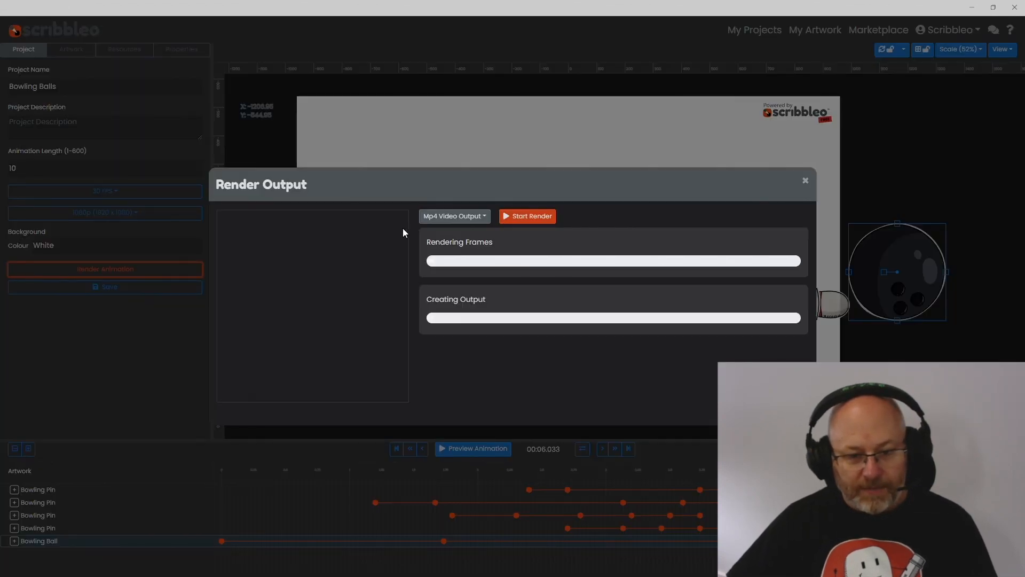
{"action": "left_click", "coordinate": [530, 217]}
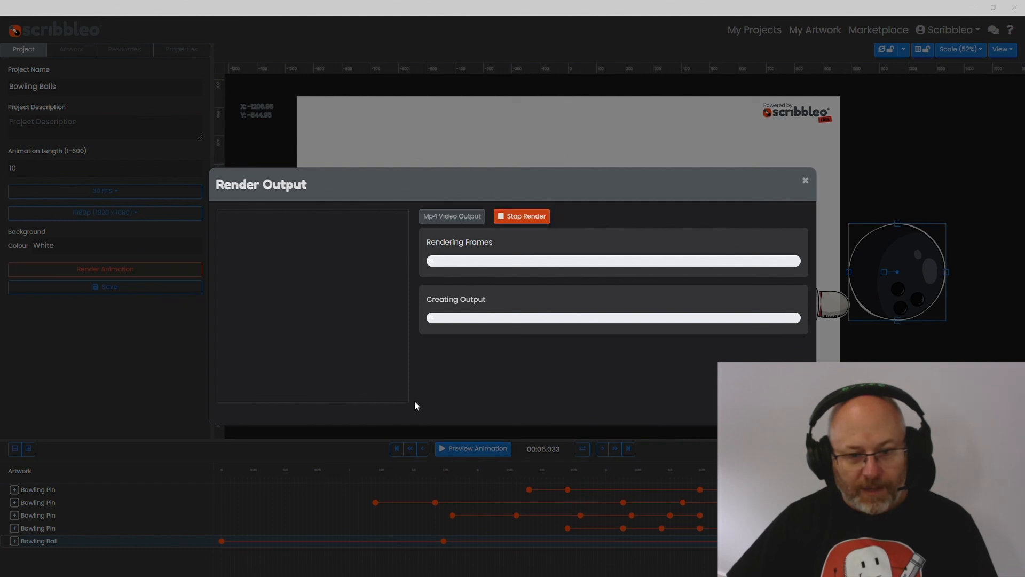